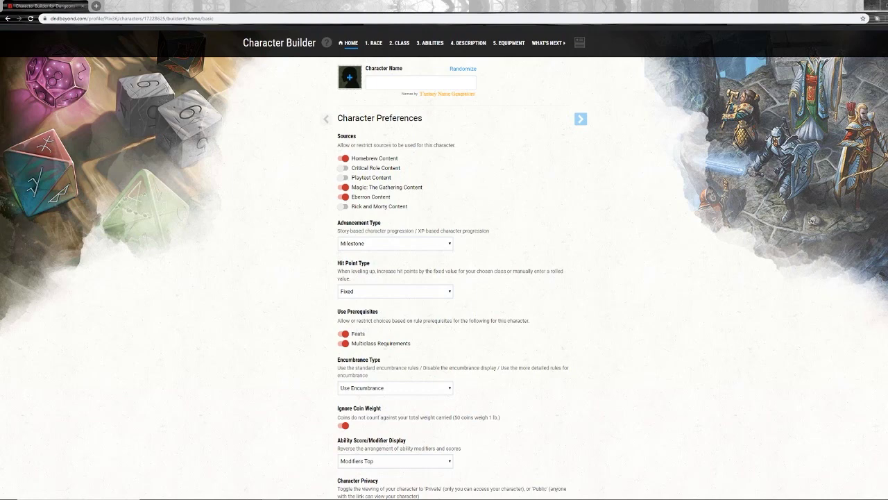
Filter the races to the Player's Handbook source and choose Tiefling as the character's race
scroll(376, 80, up, 1)
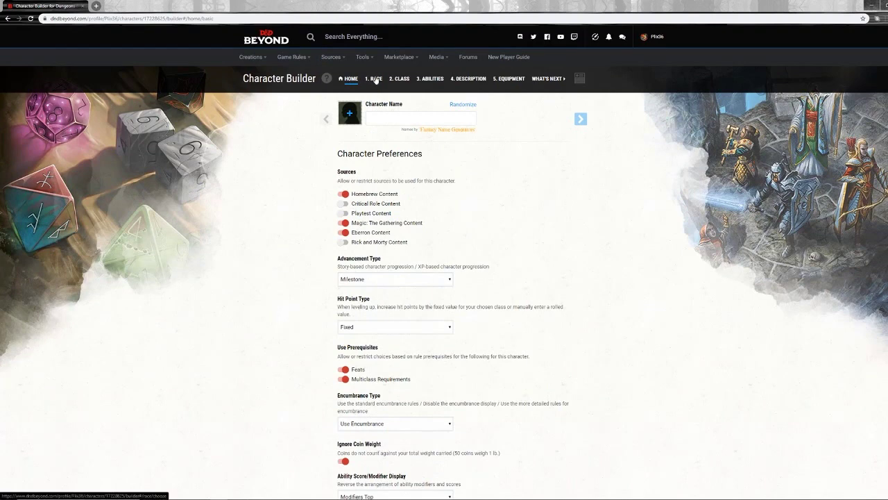
click(374, 78)
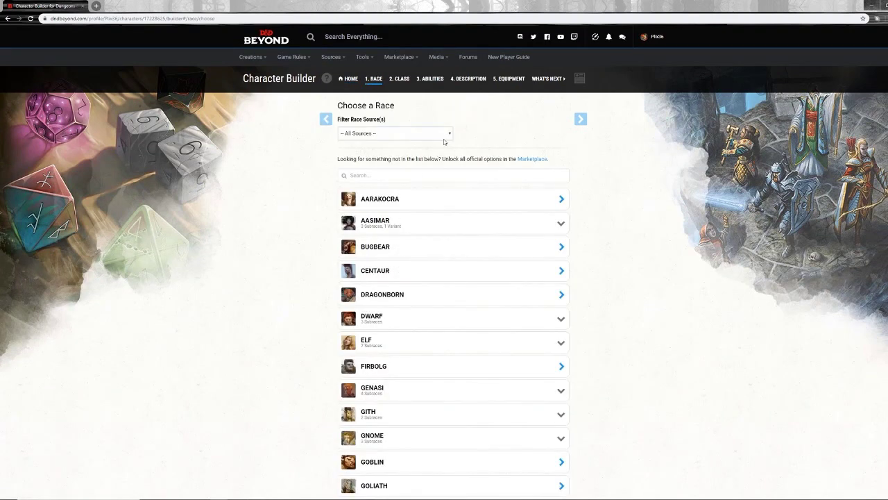
click(448, 133)
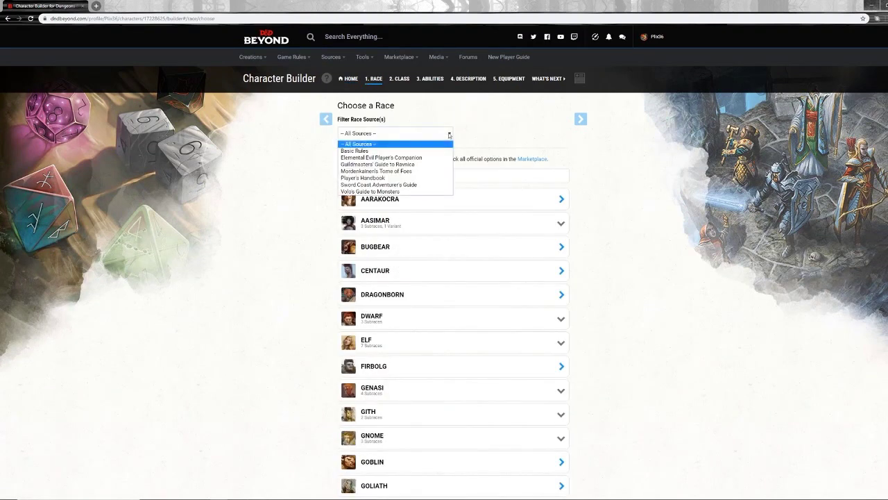
click(385, 177)
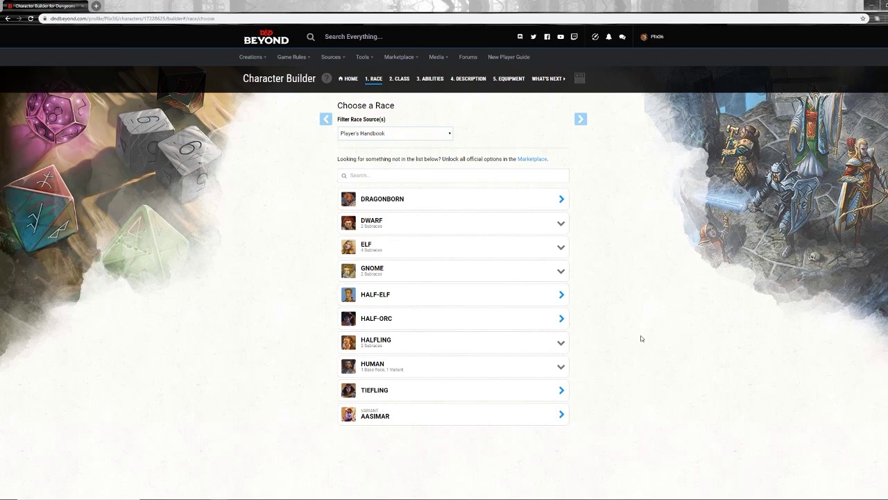
click(561, 390)
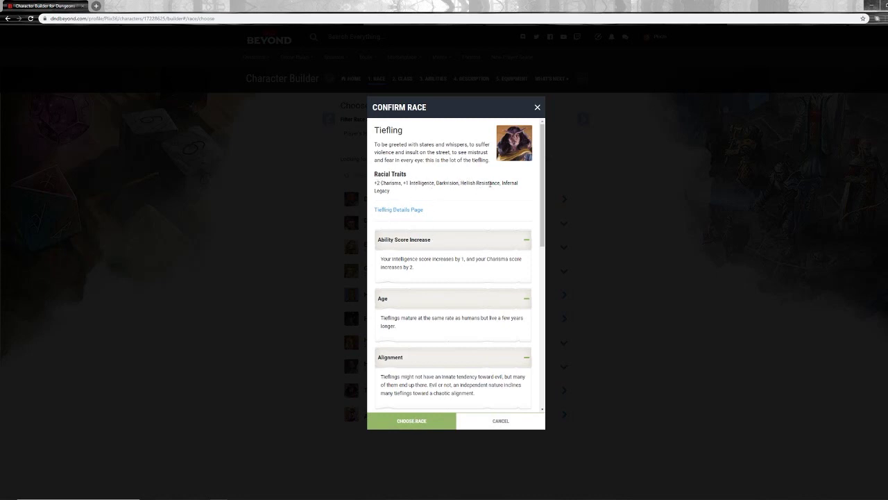
click(417, 422)
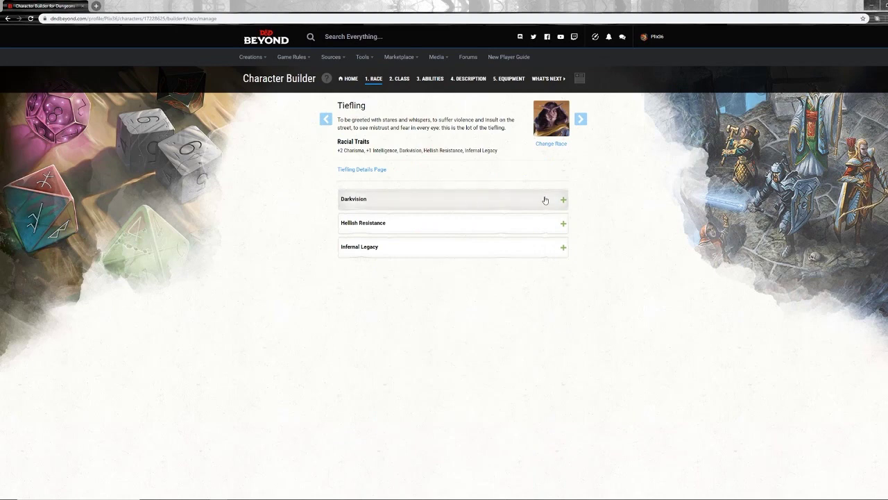
Review the Tiefling traits Darkvision, Hellish Resistance and Infernal Legacy one by one, collapsing each after reading
click(564, 201)
click(561, 200)
click(563, 224)
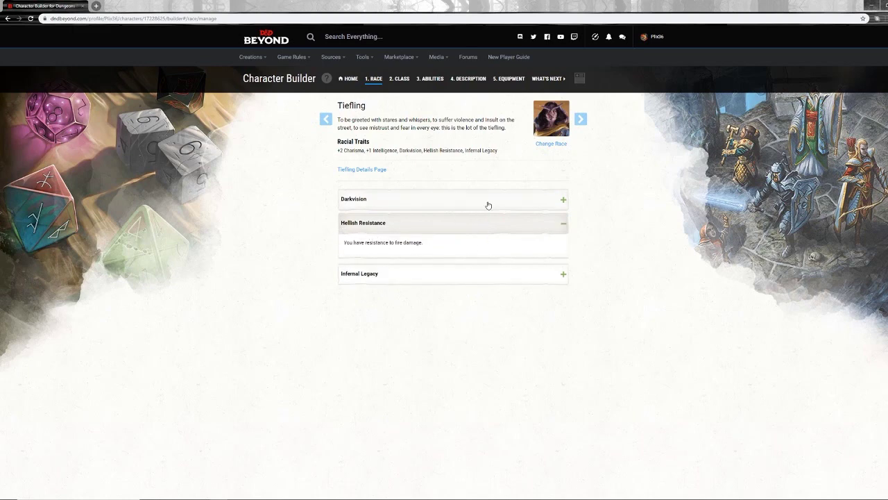
click(563, 225)
click(562, 249)
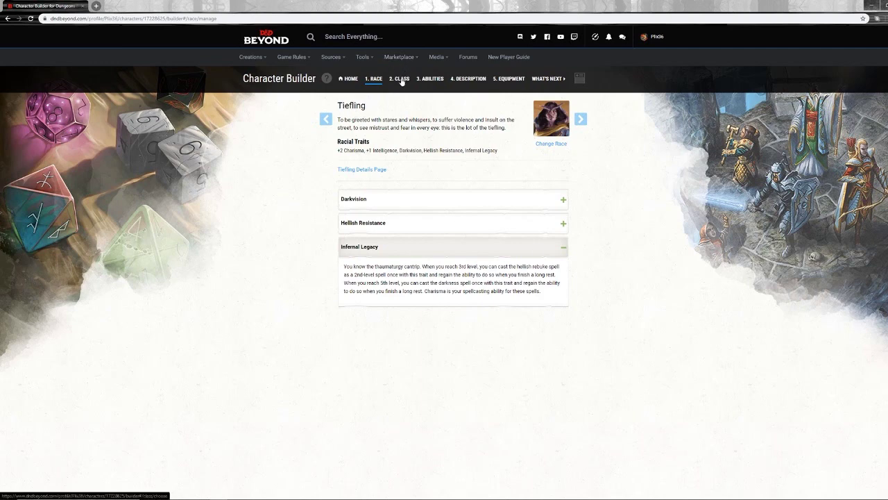
click(564, 248)
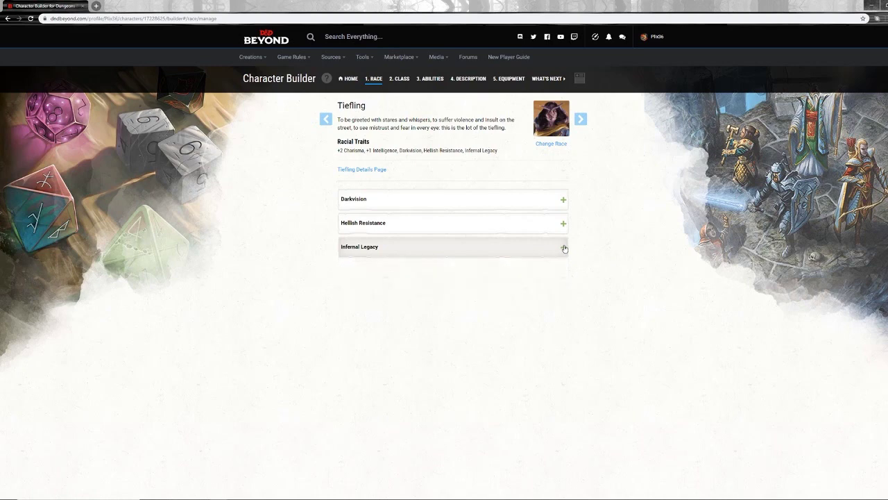
Add Paladin as the character's class and view the skill options under its Proficiencies feature
click(403, 79)
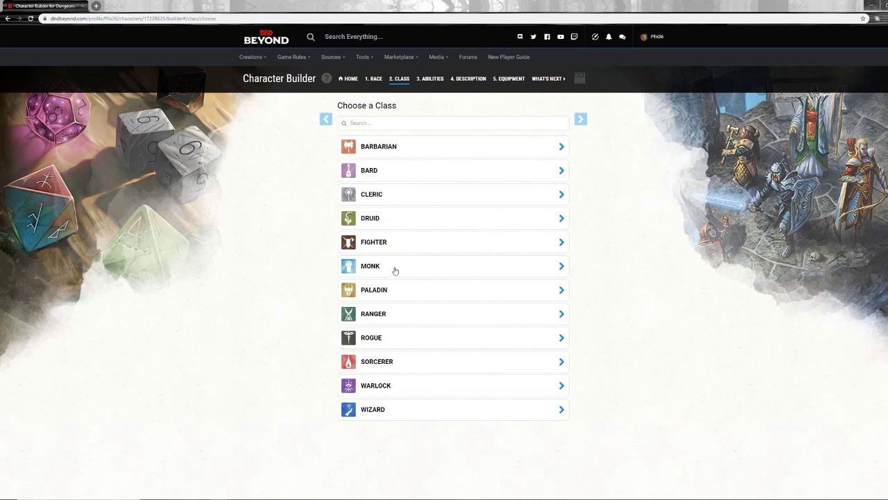
click(366, 292)
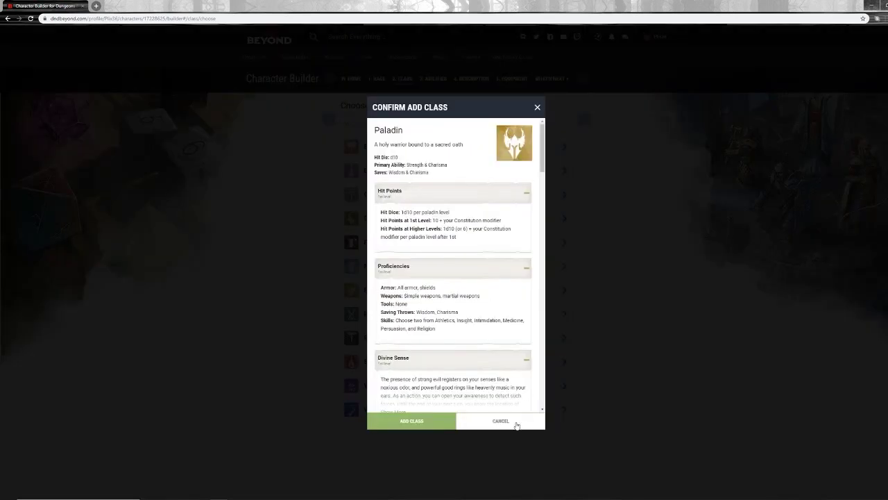
click(422, 422)
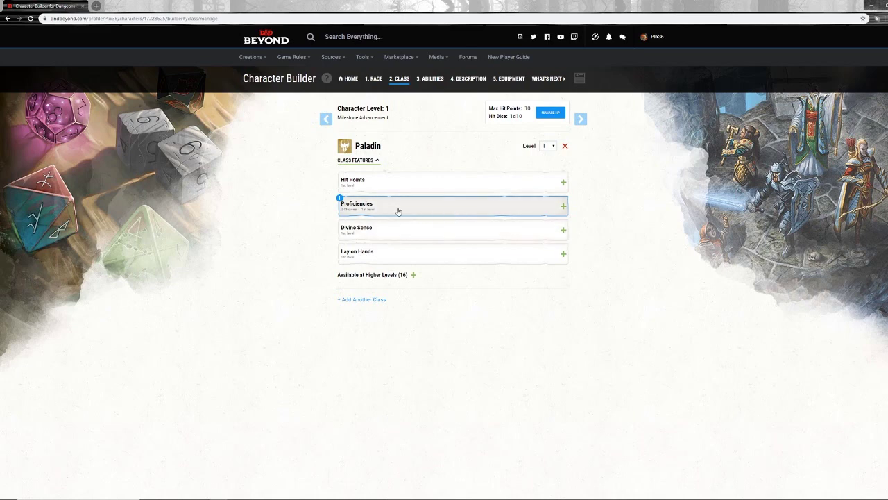
click(564, 206)
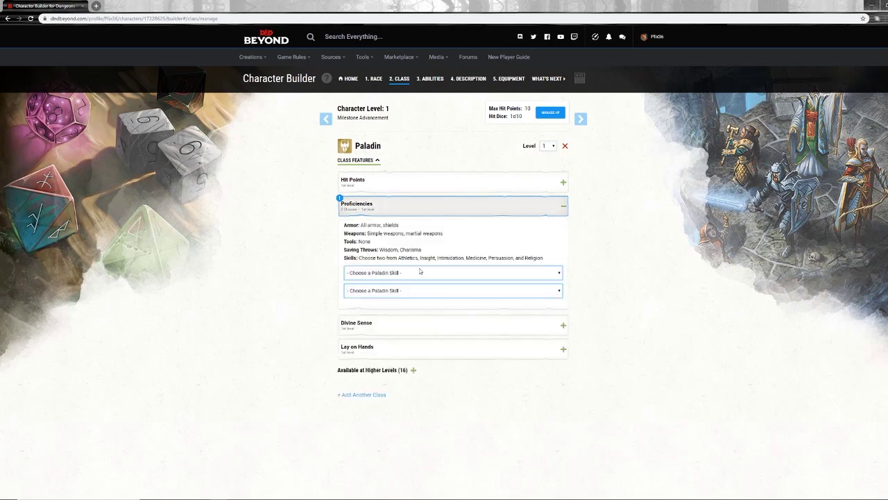
click(564, 206)
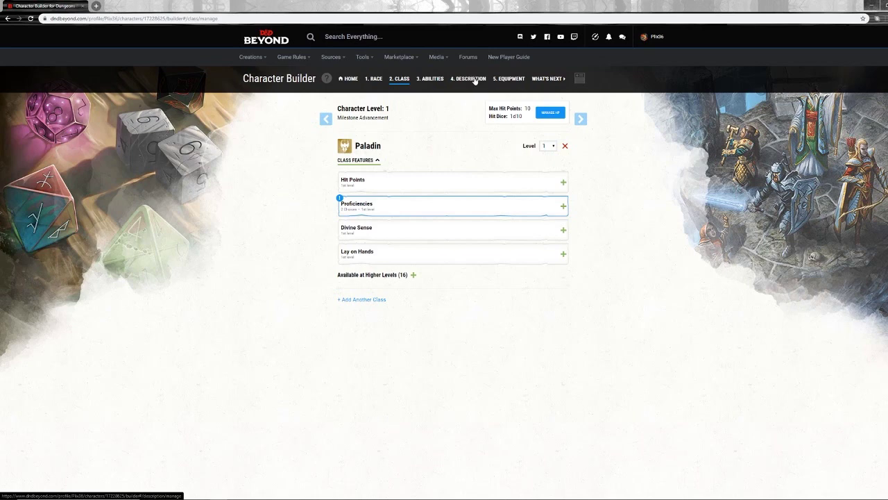
Set the character's background to Knight in the description section
click(474, 81)
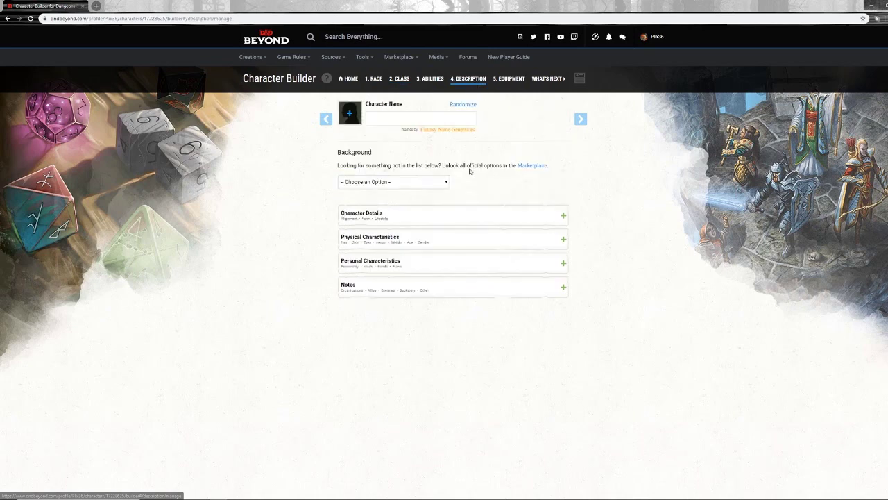
click(444, 183)
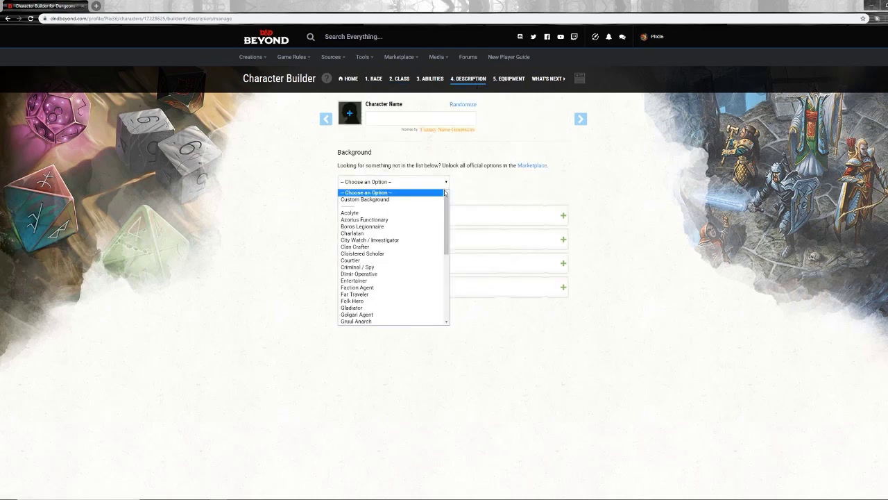
click(699, 214)
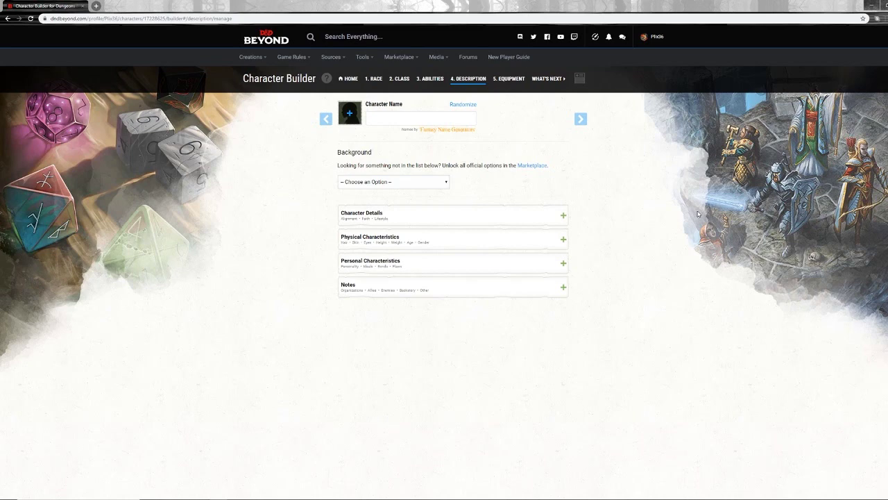
click(442, 185)
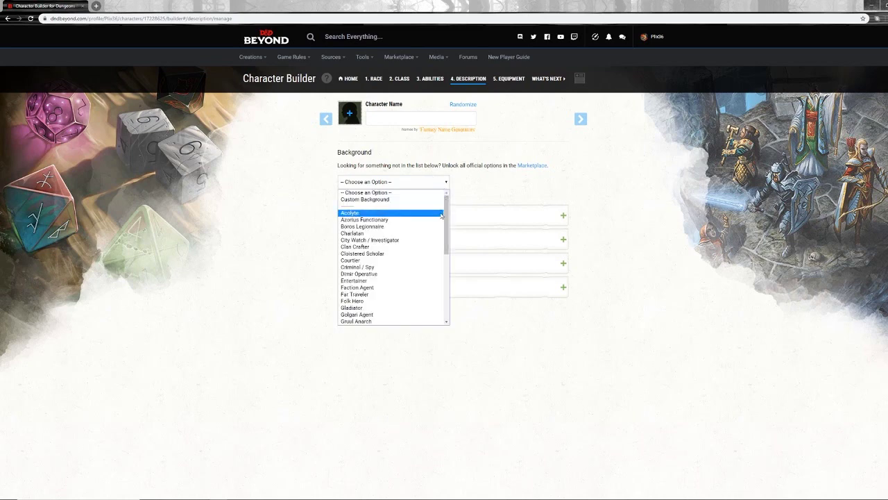
scroll(445, 219, down, 2)
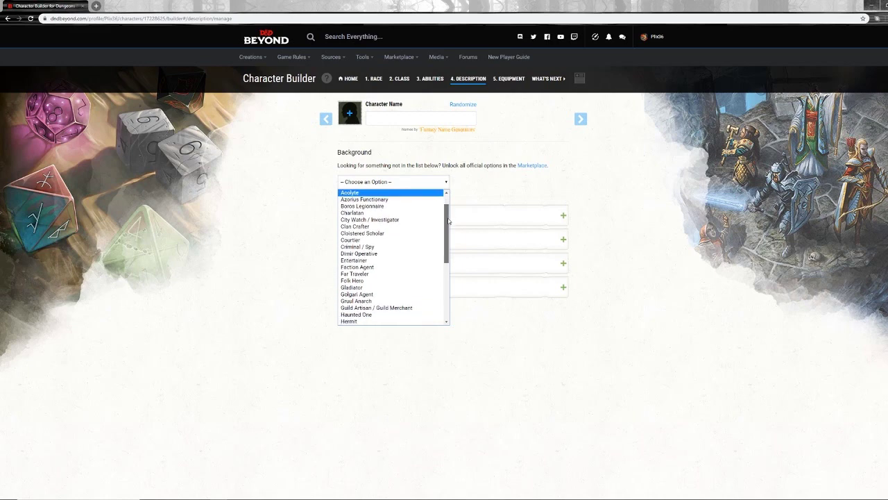
drag(447, 235, 447, 258)
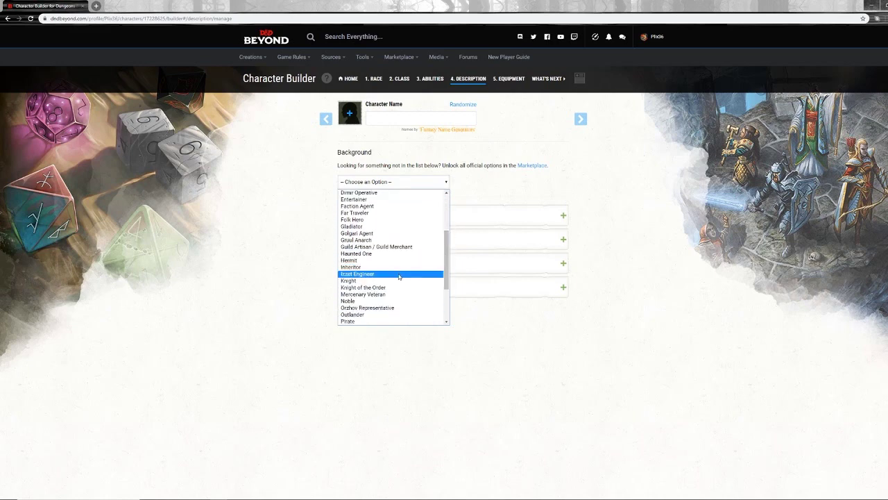
click(354, 280)
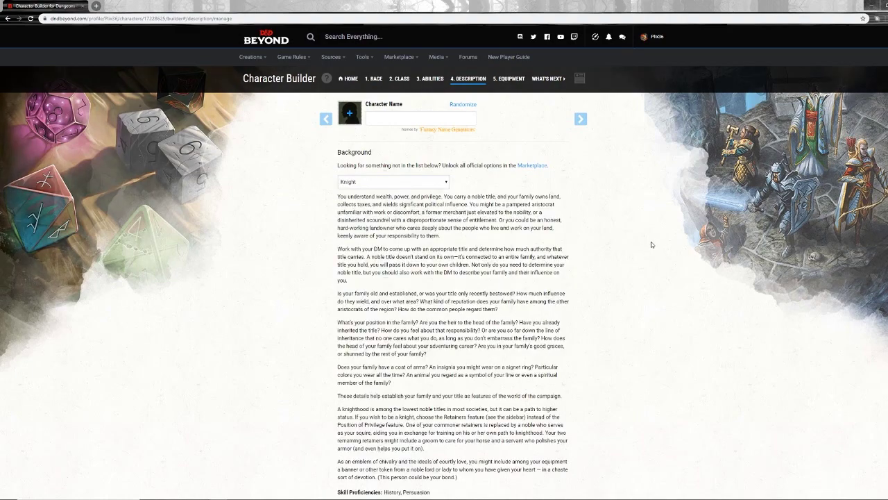
Read through the Knight background's description and highlight its granted skill proficiencies
scroll(298, 218, down, 3)
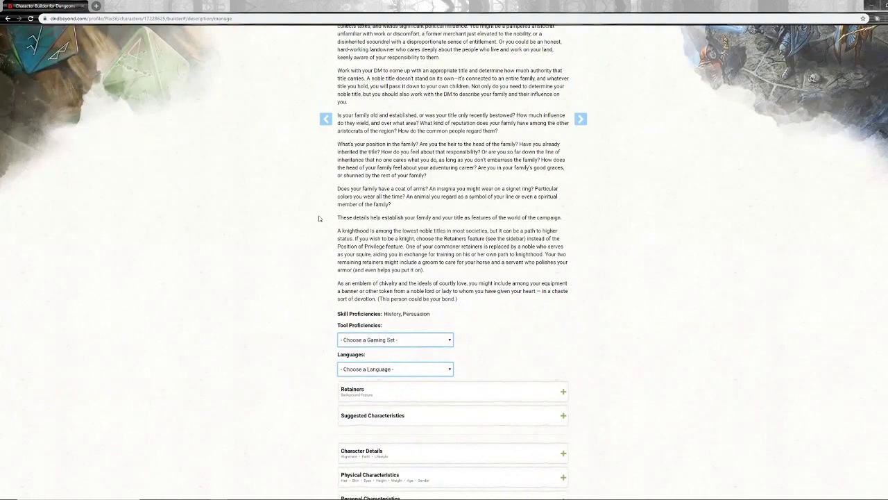
scroll(328, 216, up, 3)
scroll(328, 217, down, 3)
drag(384, 313, 448, 321)
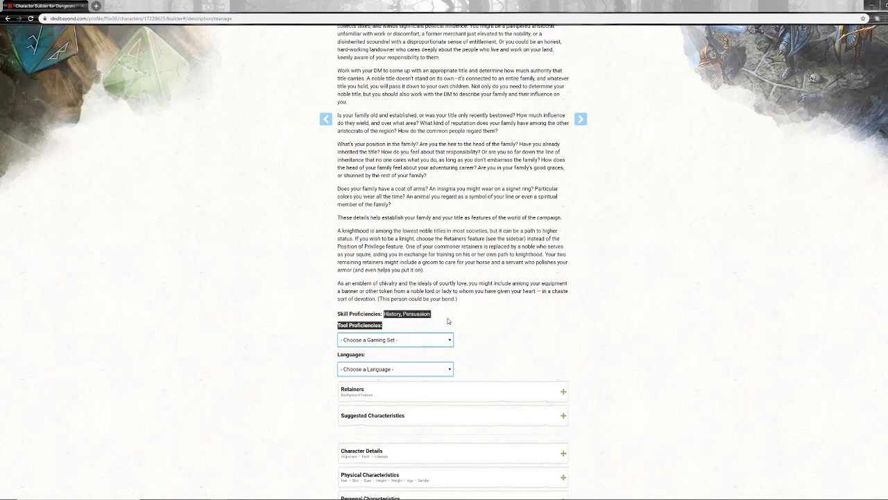
click(453, 320)
drag(384, 314, 431, 315)
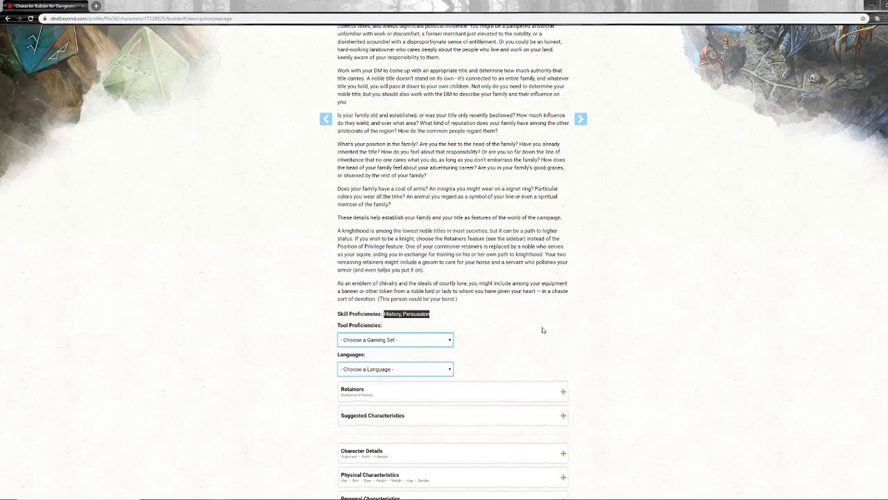
scroll(544, 316, up, 3)
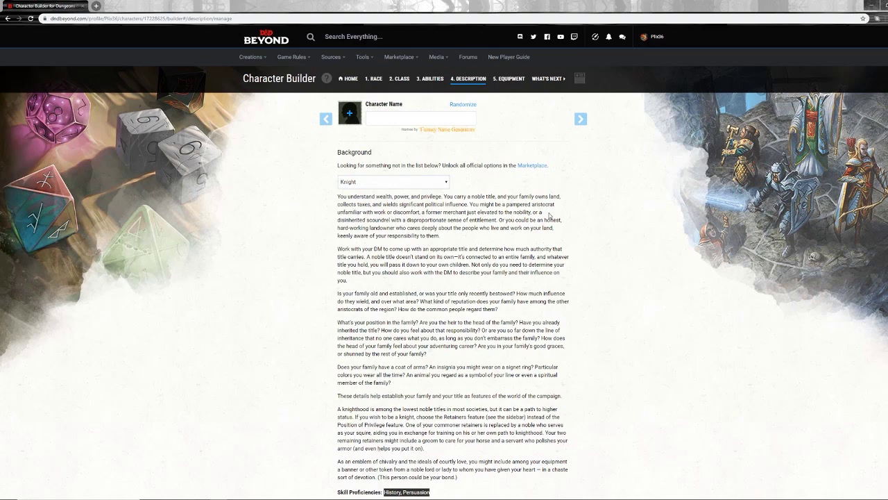
Choose Playing Card Set as the Knight background's tool proficiency and Undercommon as its language
scroll(553, 219, down, 3)
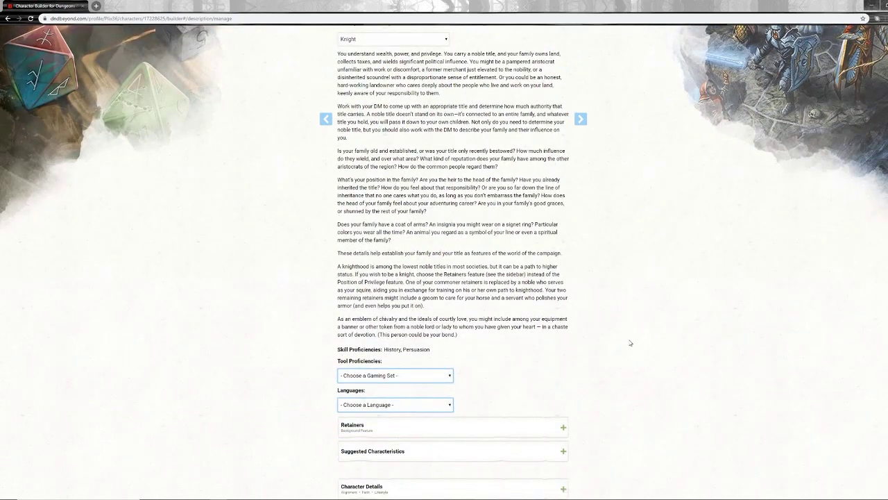
scroll(331, 372, down, 2)
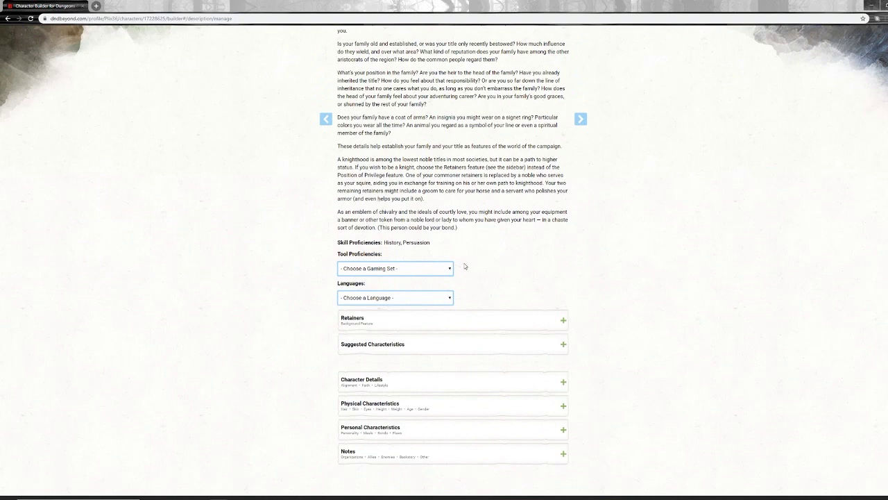
click(450, 269)
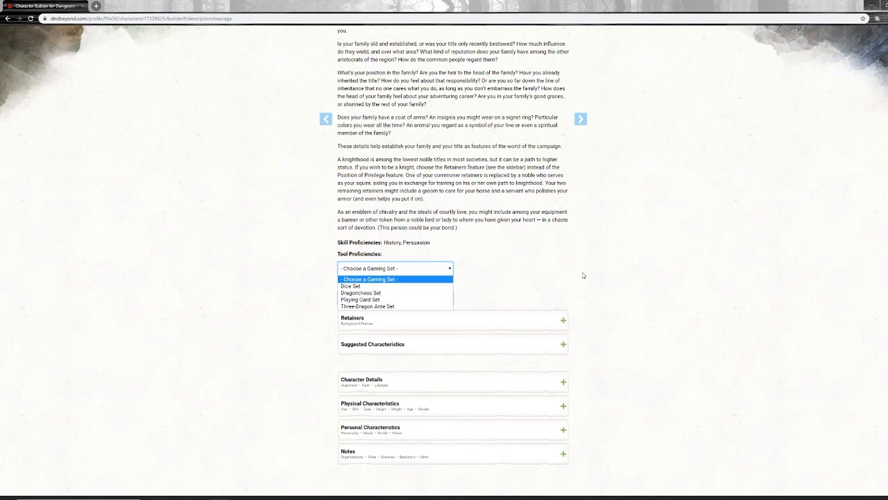
click(368, 299)
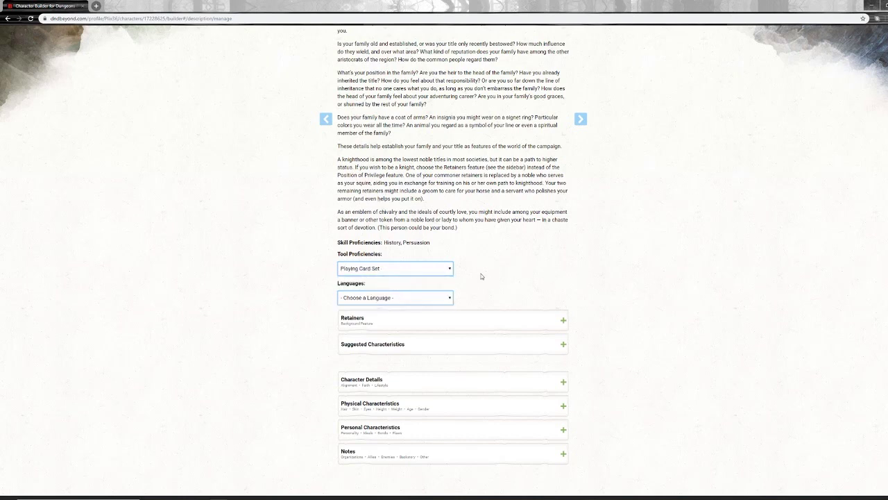
click(445, 299)
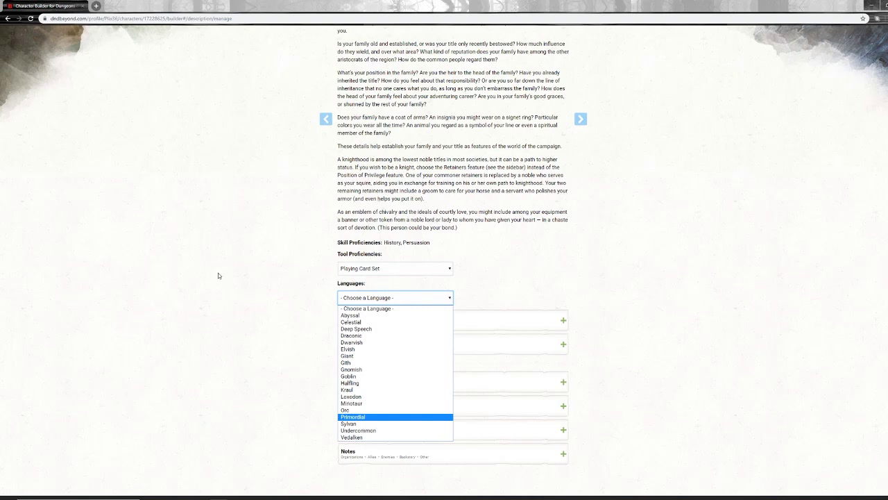
click(378, 430)
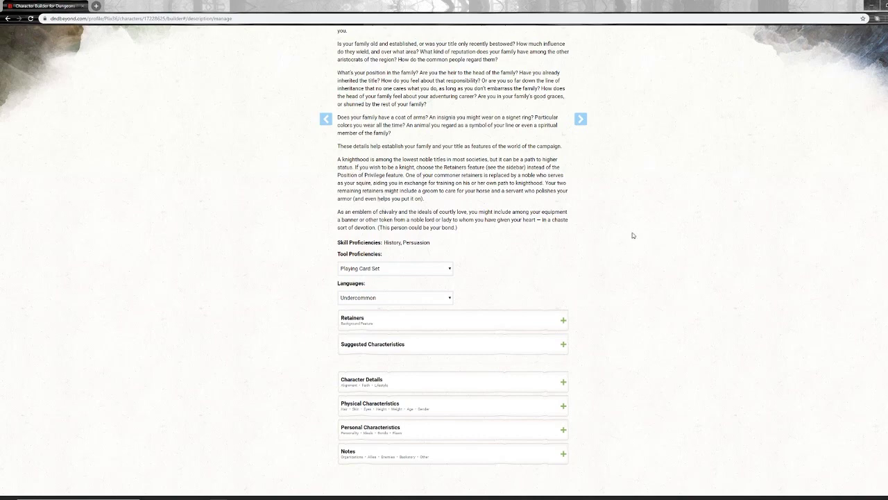
Return to the character's race details and reread the Darkvision trait, collapsing it when done
scroll(632, 237, up, 3)
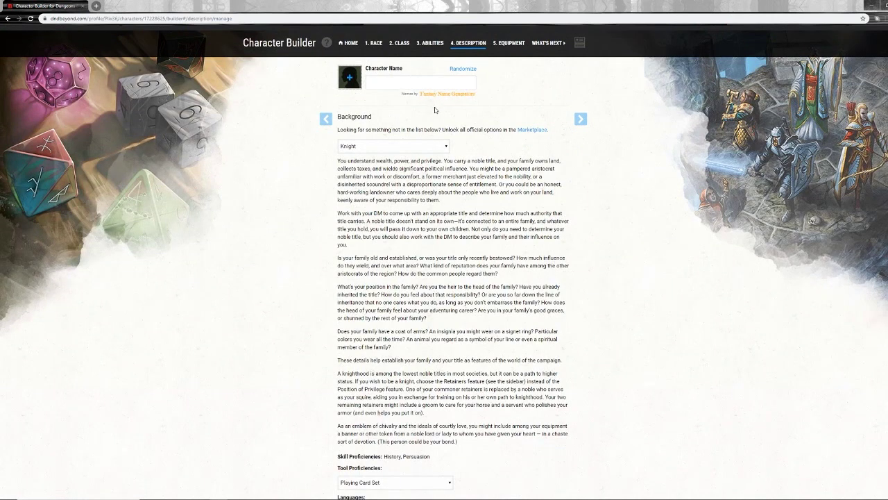
click(372, 44)
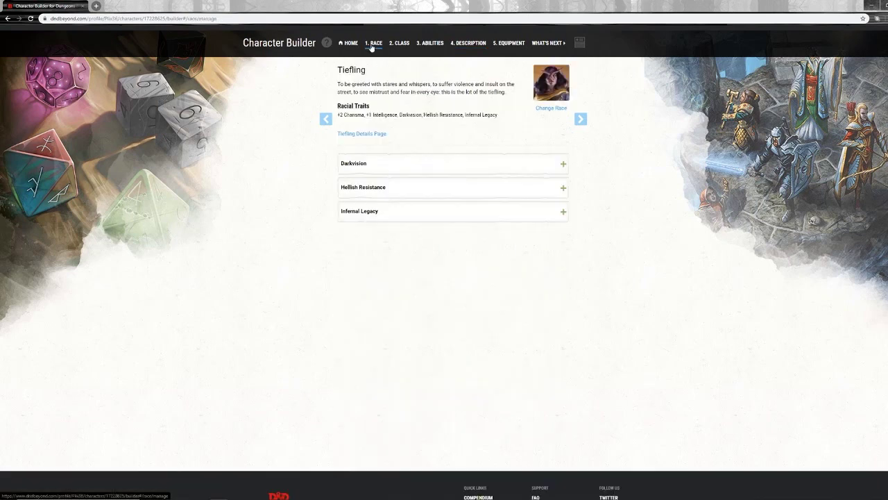
click(563, 165)
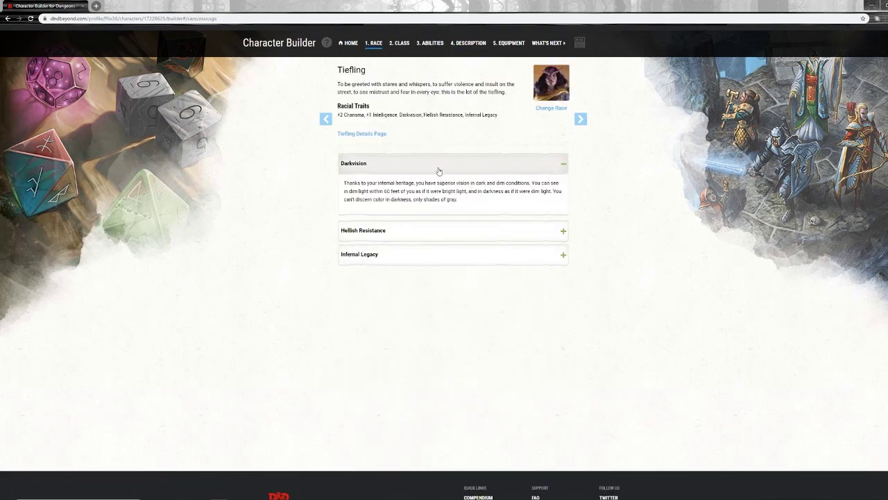
click(563, 163)
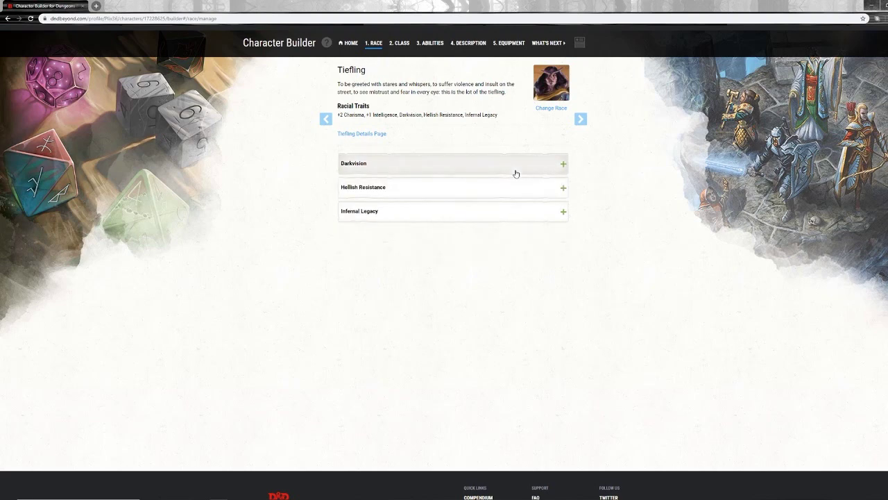
Compare the Paladin's class features with the Knight background's skill proficiencies in the description section
click(402, 44)
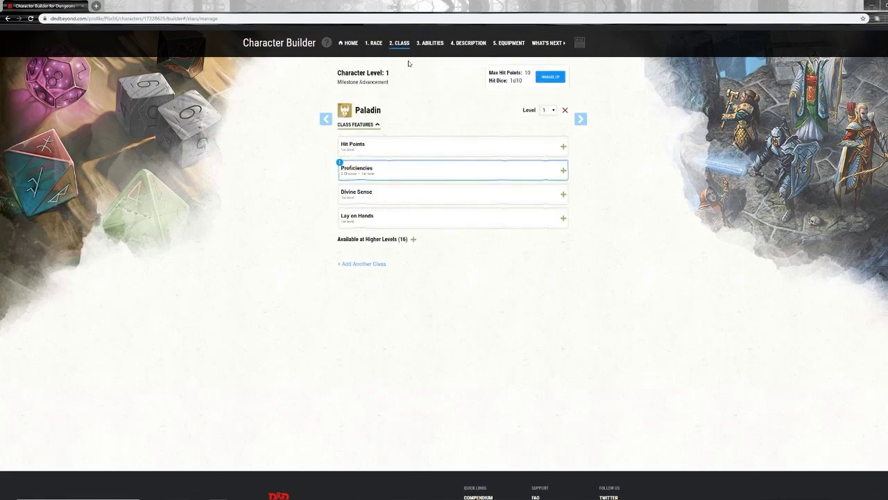
click(470, 46)
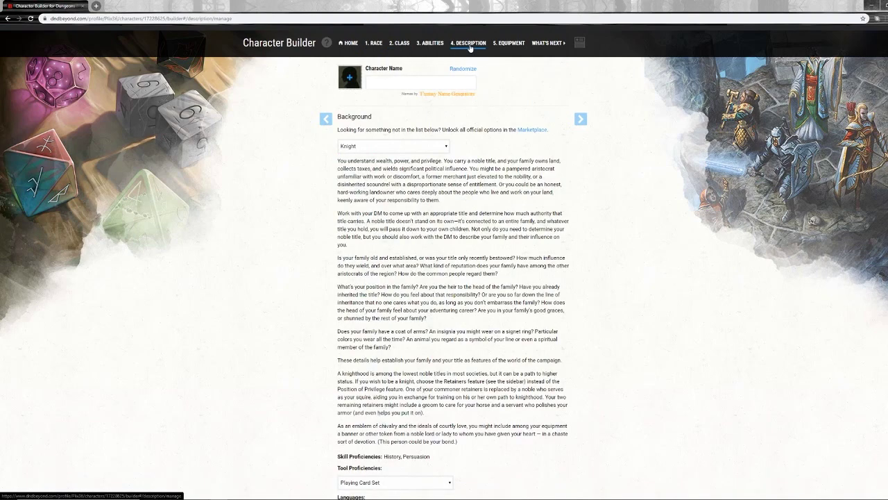
scroll(377, 287, down, 2)
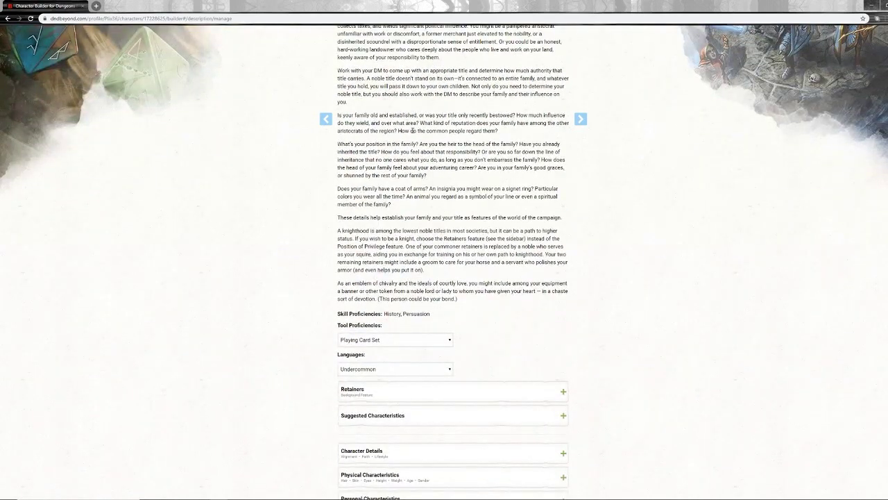
scroll(413, 130, up, 3)
Choose Religion and Medicine as the Paladin's two class skill proficiencies, then collapse the proficiencies feature
click(401, 81)
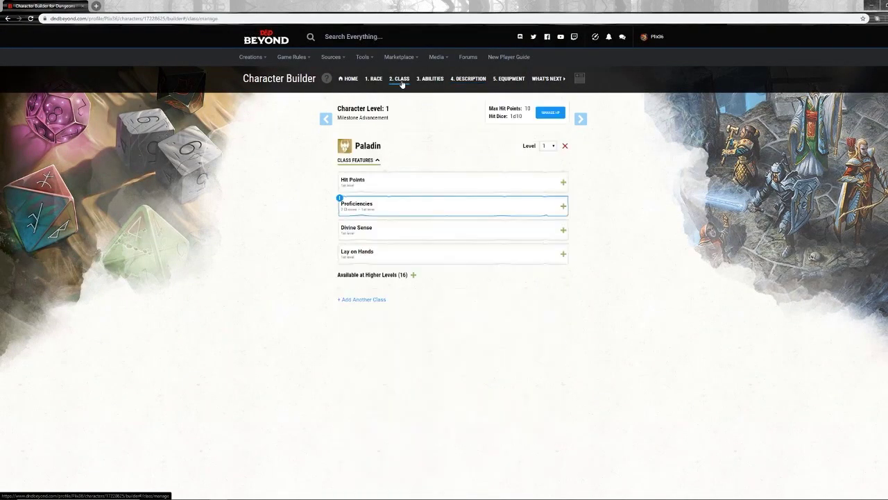
click(504, 203)
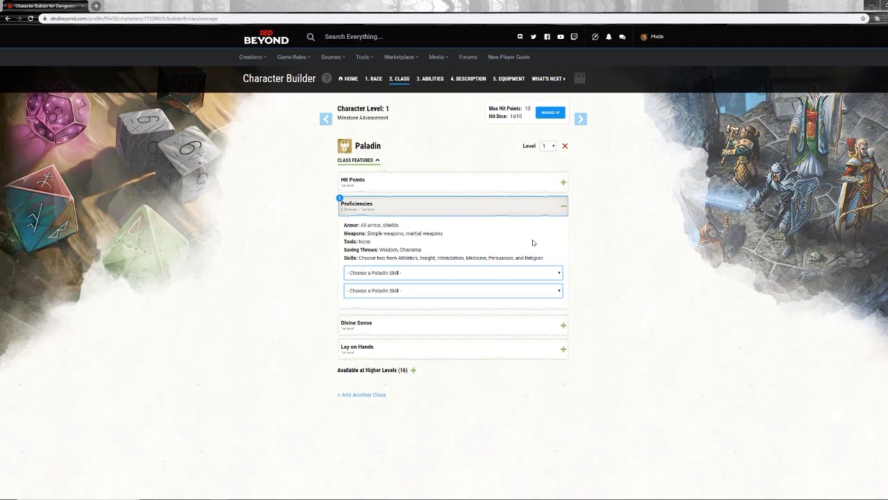
click(379, 275)
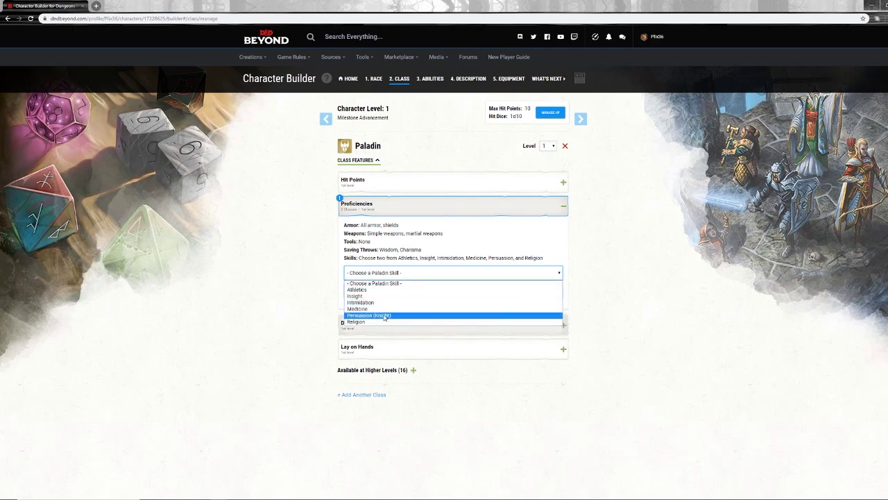
click(559, 275)
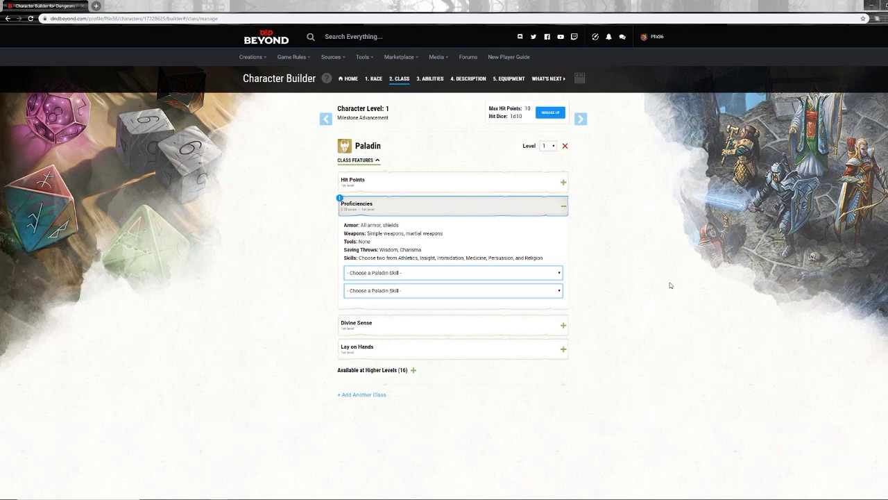
click(538, 275)
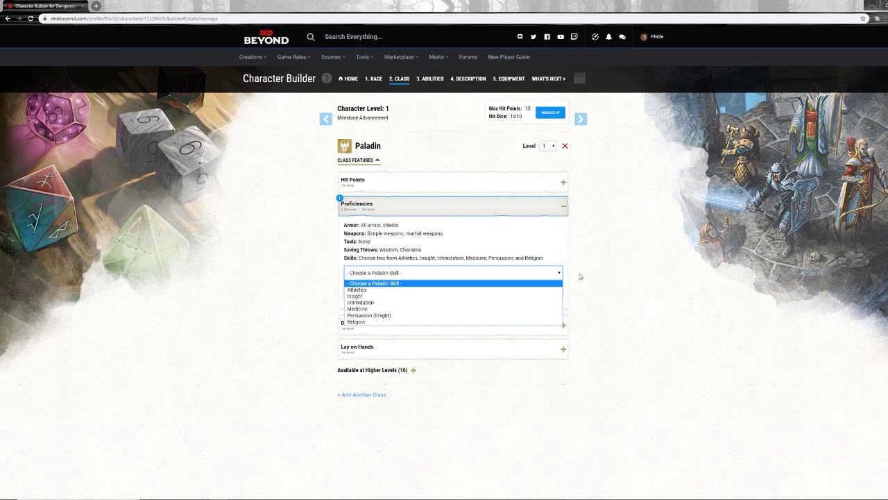
click(365, 321)
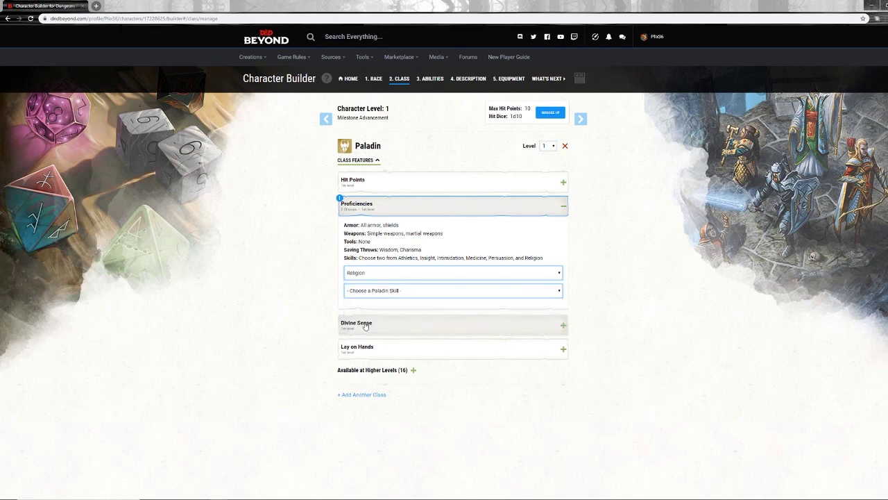
click(439, 290)
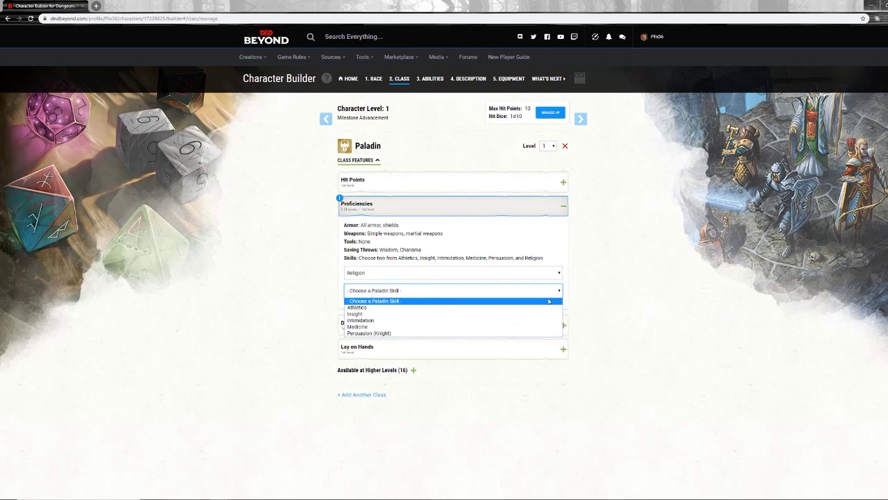
click(503, 327)
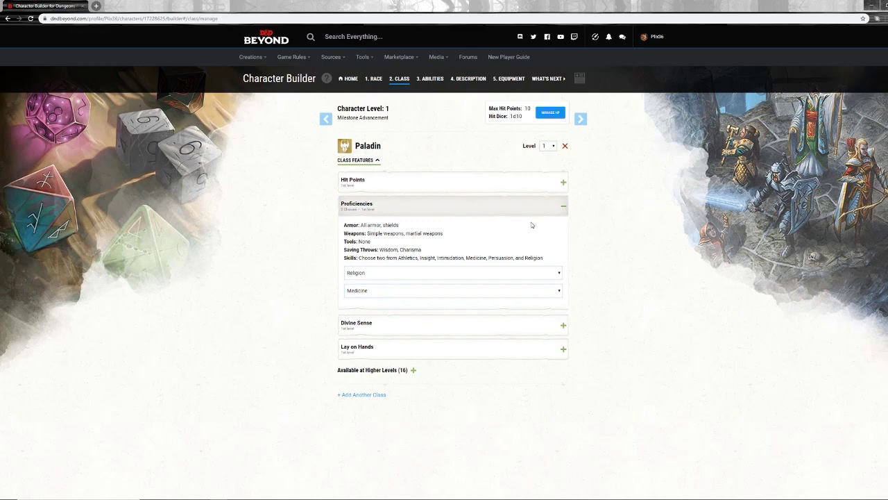
click(565, 206)
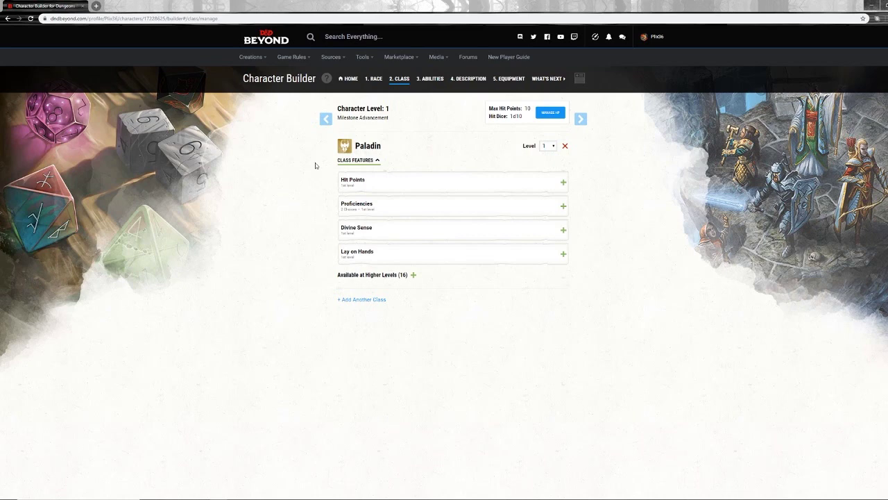
Add two randomly rolled personality traits from the Knight suggestions to the personal characteristics in the description section
click(430, 81)
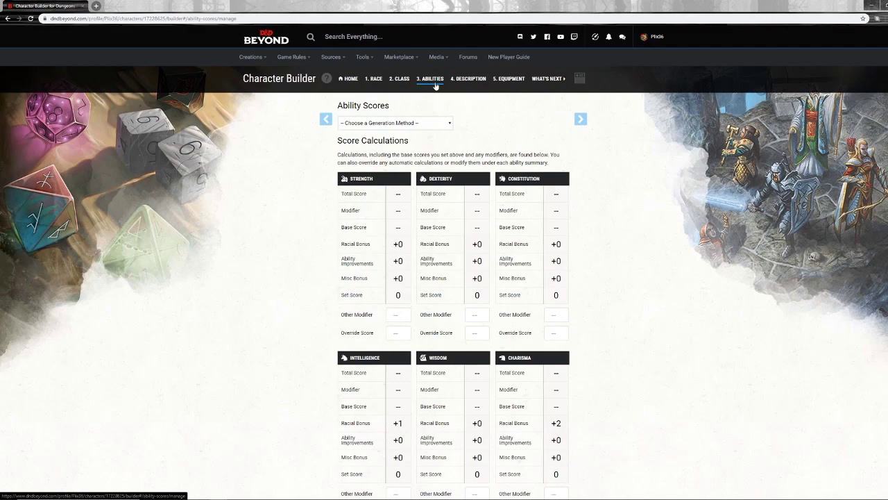
click(469, 78)
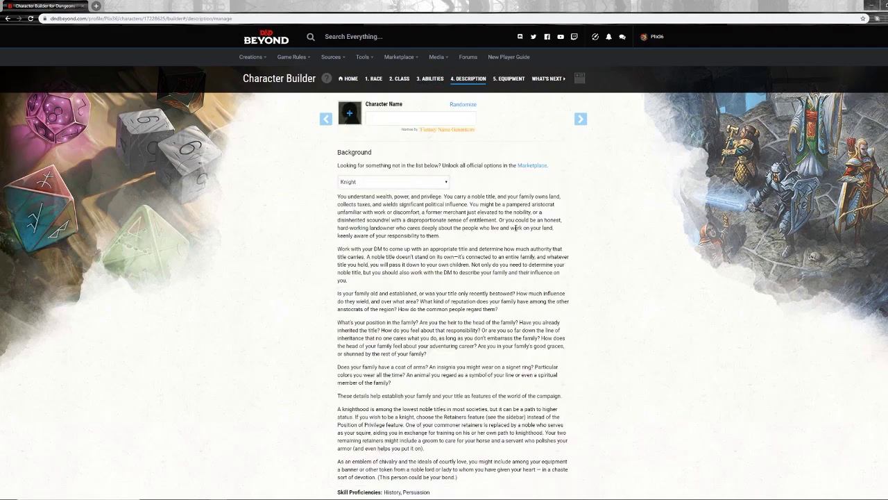
scroll(445, 290, down, 2)
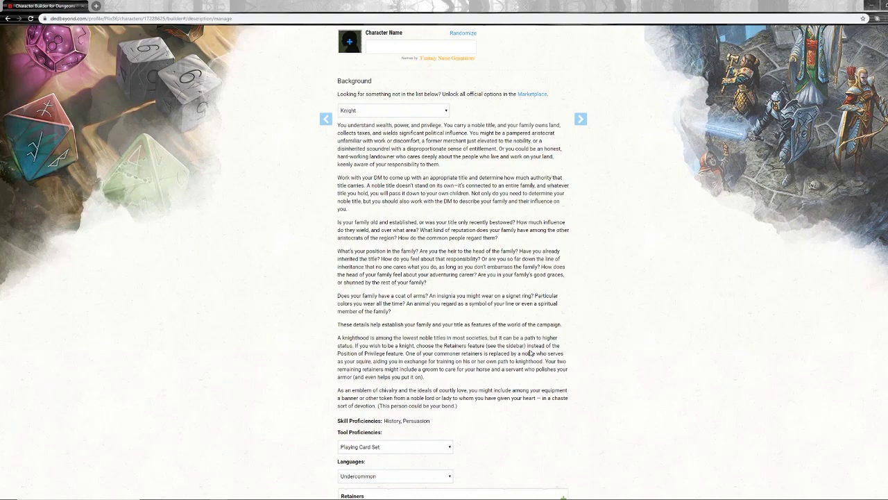
scroll(462, 319, up, 2)
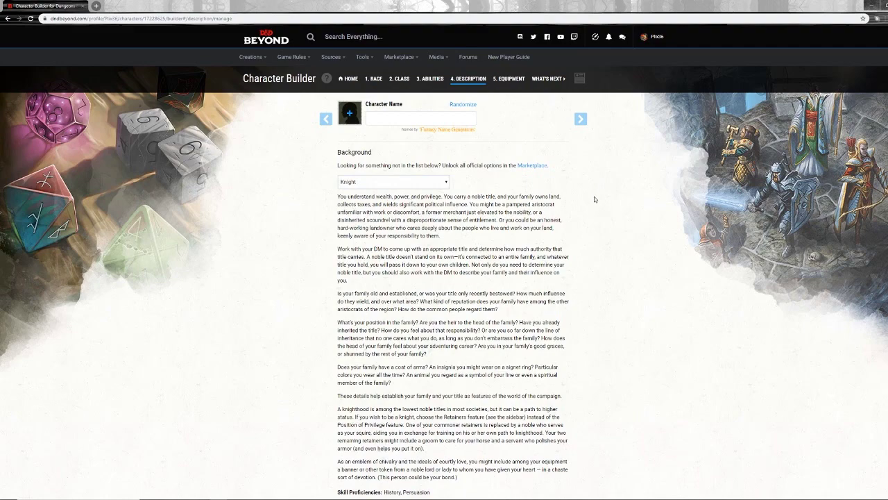
scroll(594, 197, down, 5)
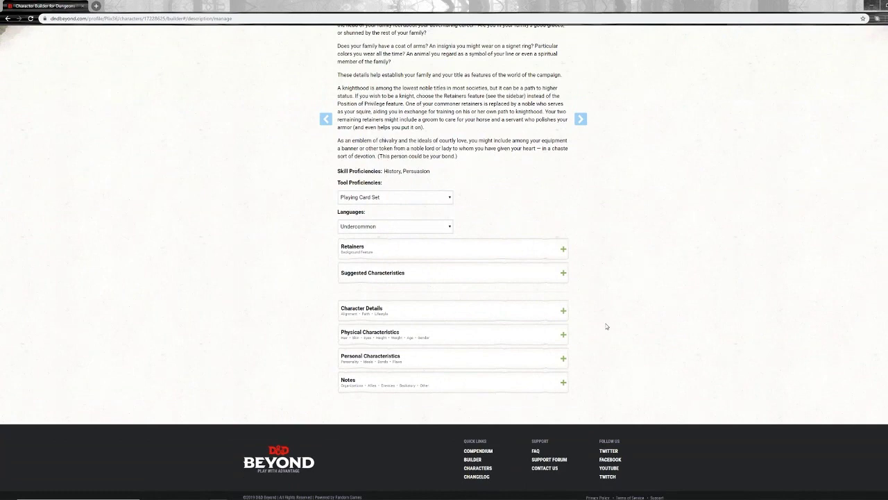
click(563, 359)
scroll(625, 365, down, 3)
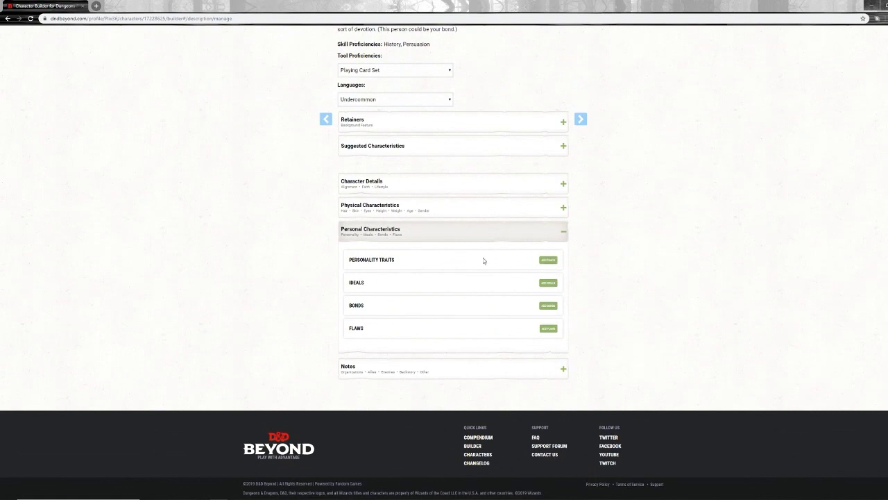
click(547, 261)
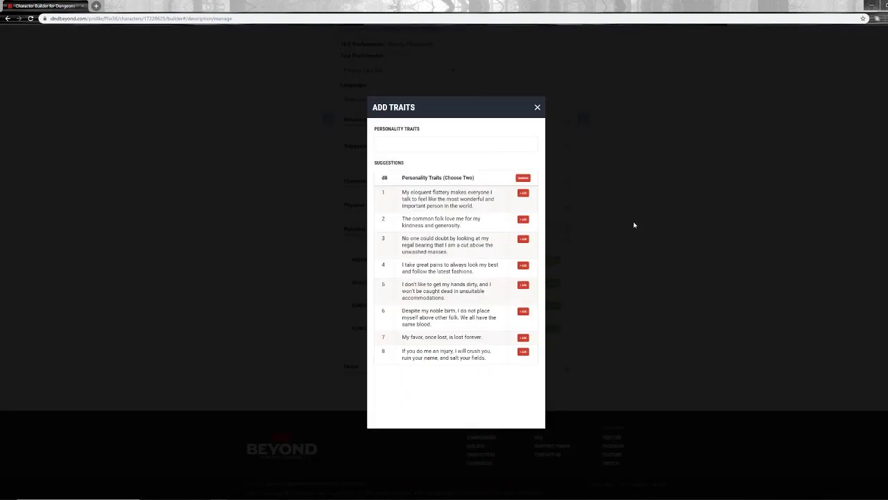
click(523, 178)
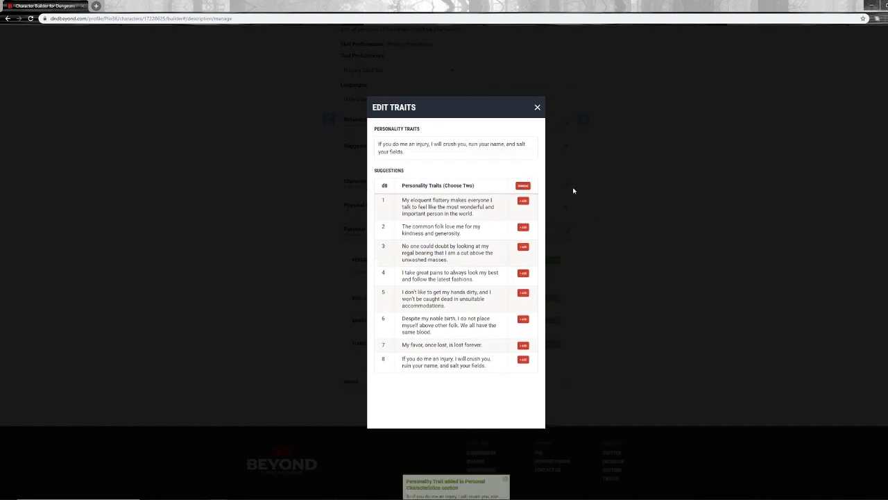
click(531, 187)
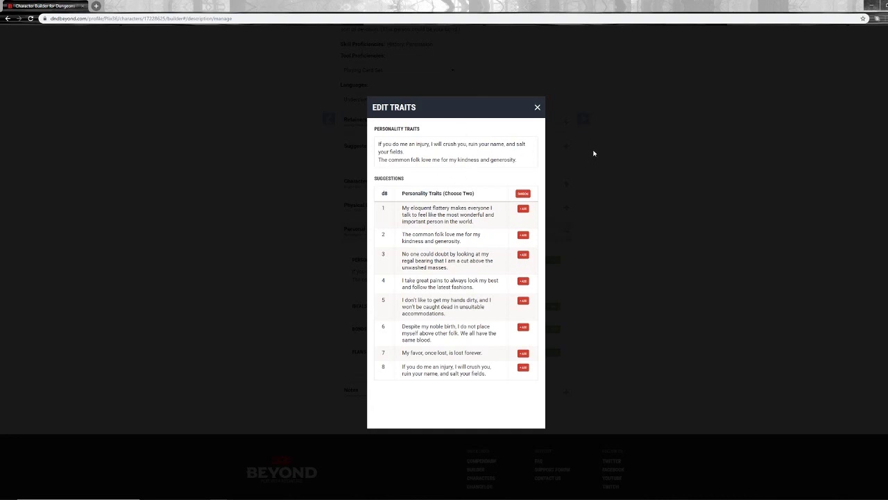
click(537, 107)
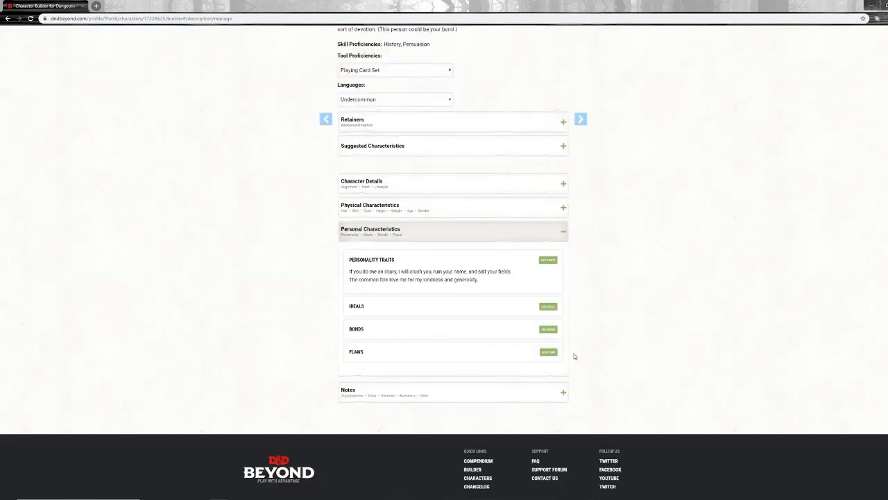
Add one randomly rolled ideal and one randomly rolled bond from the suggestions to the personal characteristics
click(549, 308)
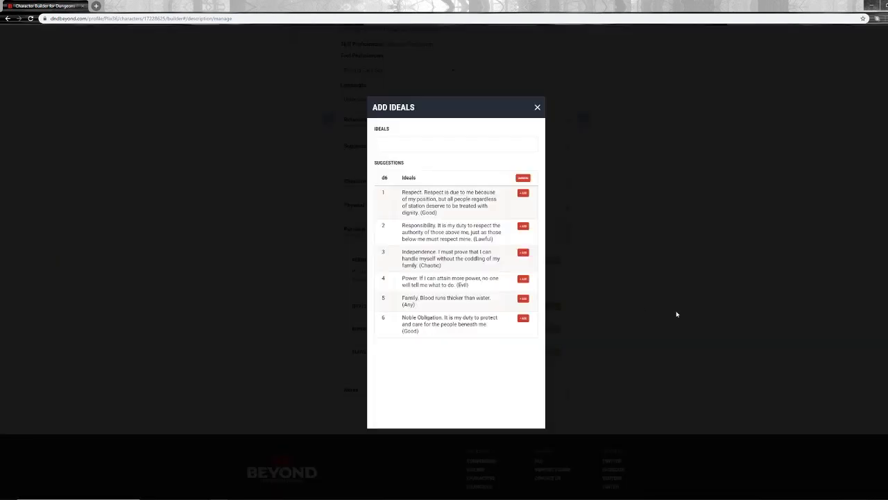
click(522, 177)
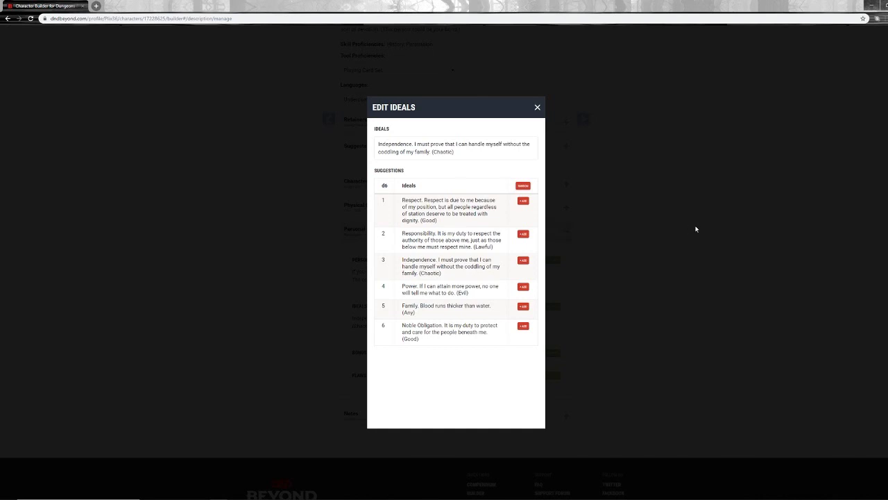
click(537, 107)
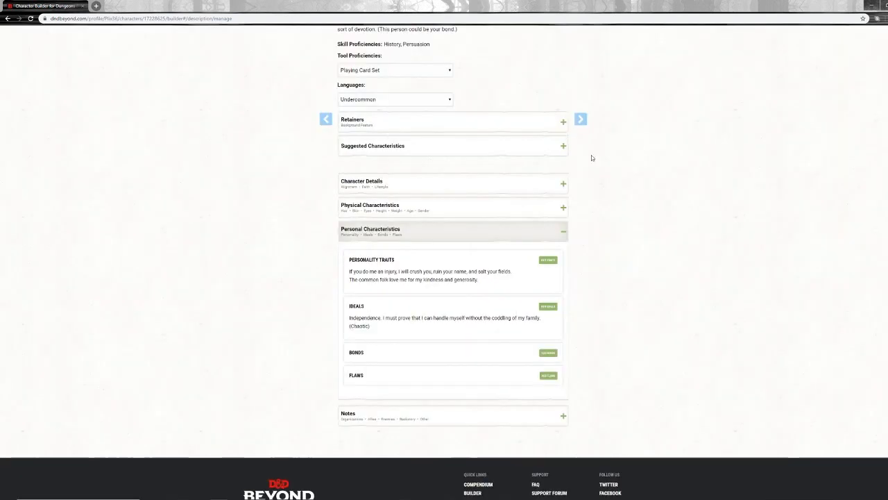
click(548, 352)
click(522, 178)
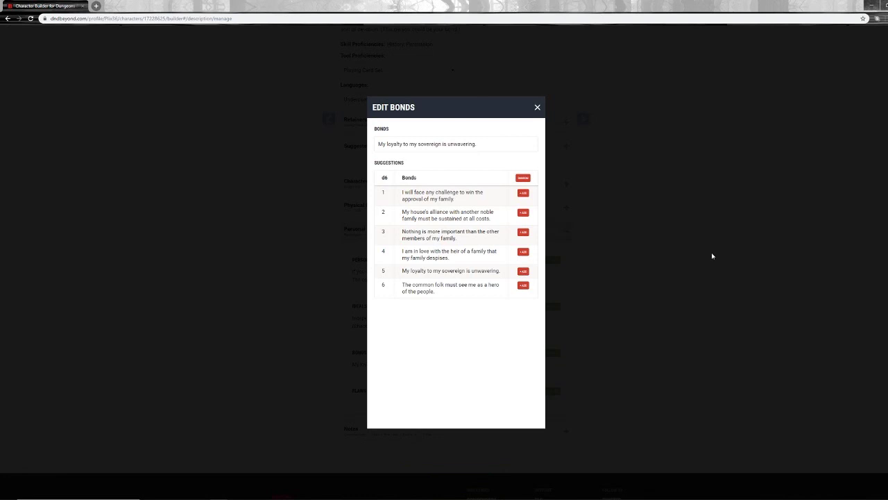
click(537, 106)
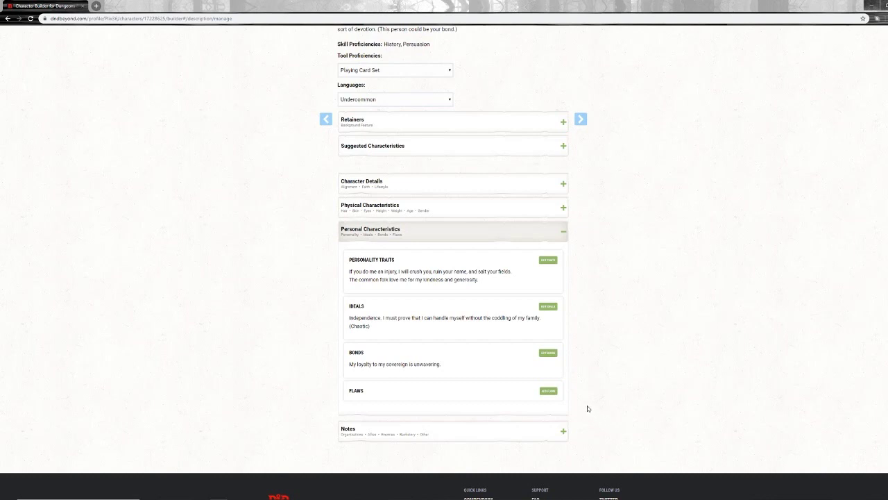
Roll a random flaw, replace it with the suggestion "In fact, the world does revolve around me." and collapse the personal characteristics
click(548, 391)
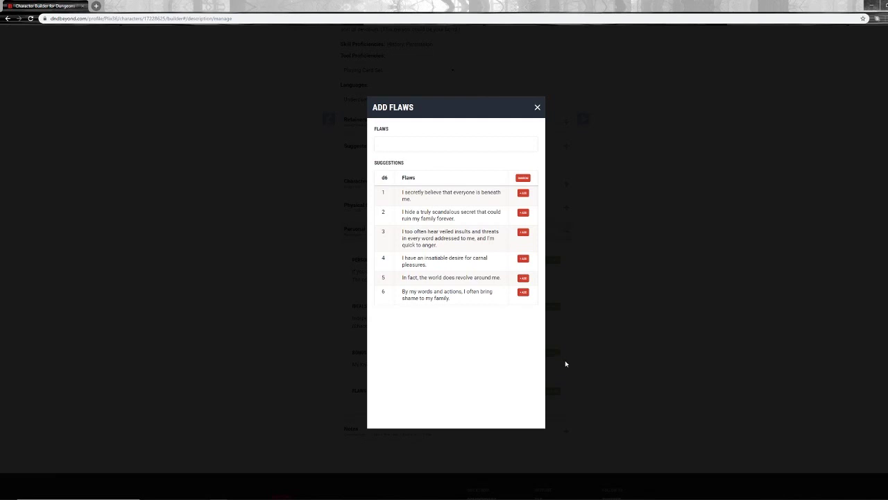
click(524, 179)
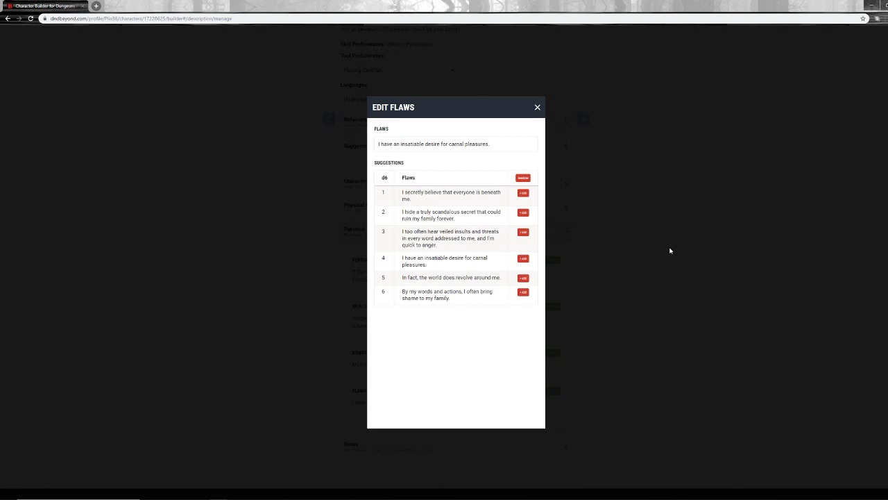
triple_click(482, 144)
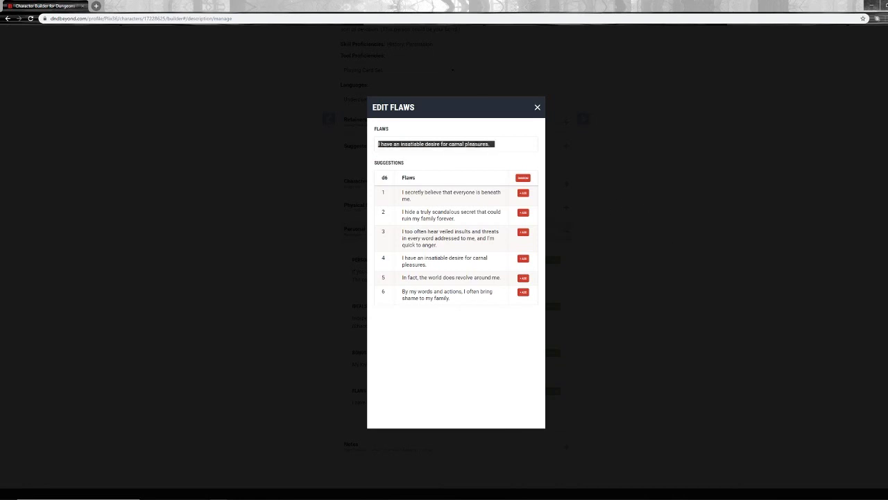
key(BackSpace)
click(523, 278)
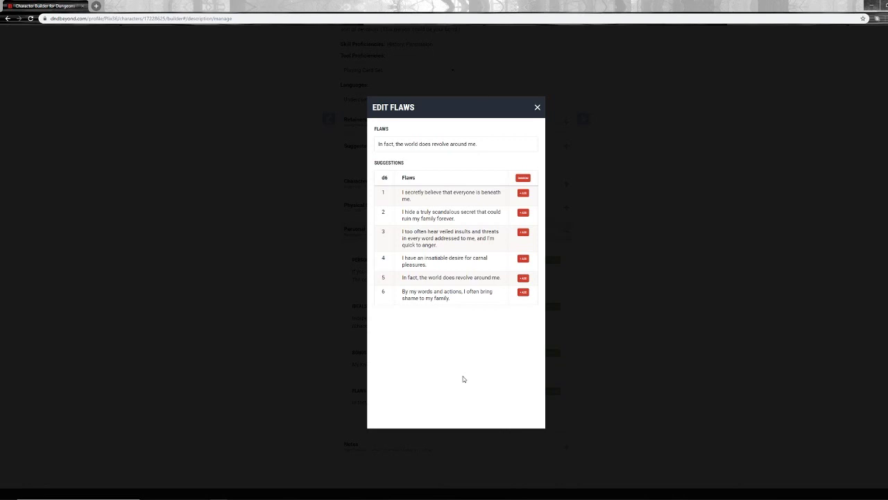
click(538, 107)
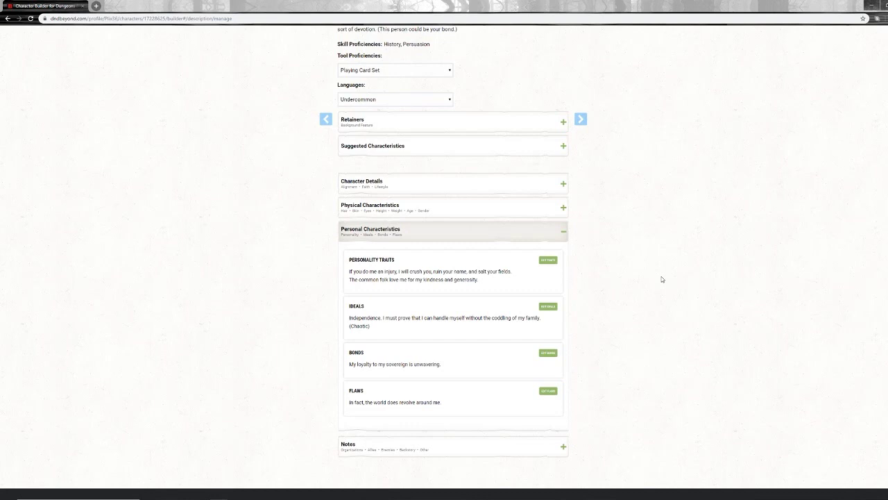
click(564, 233)
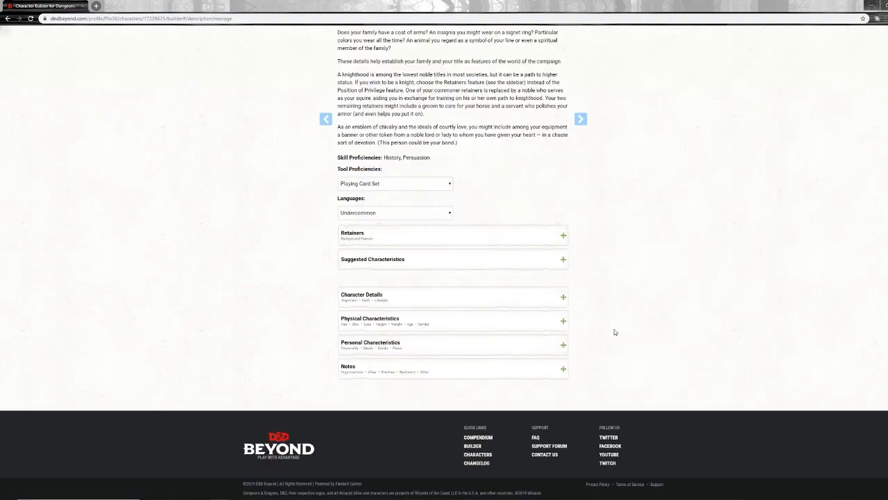
Expand the personal characteristics in the description section and review the personality traits, ideal, bond and flaw
scroll(614, 329, up, 3)
scroll(614, 332, up, 2)
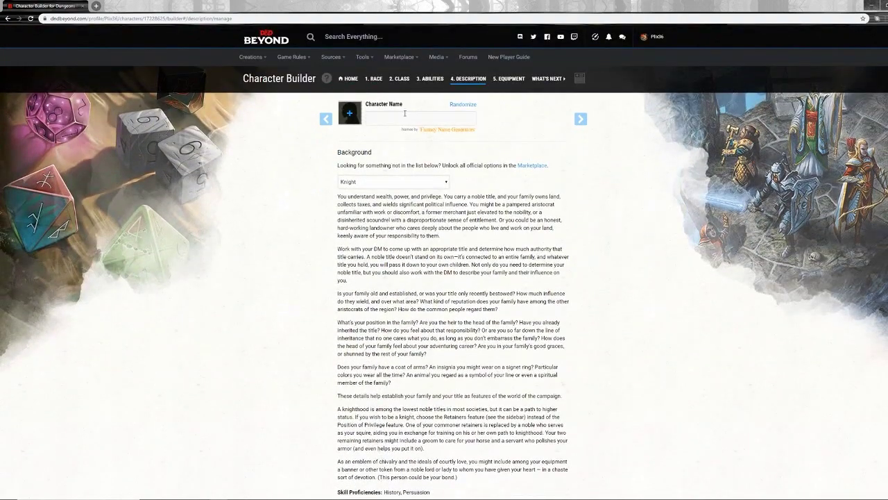
scroll(594, 309, down, 3)
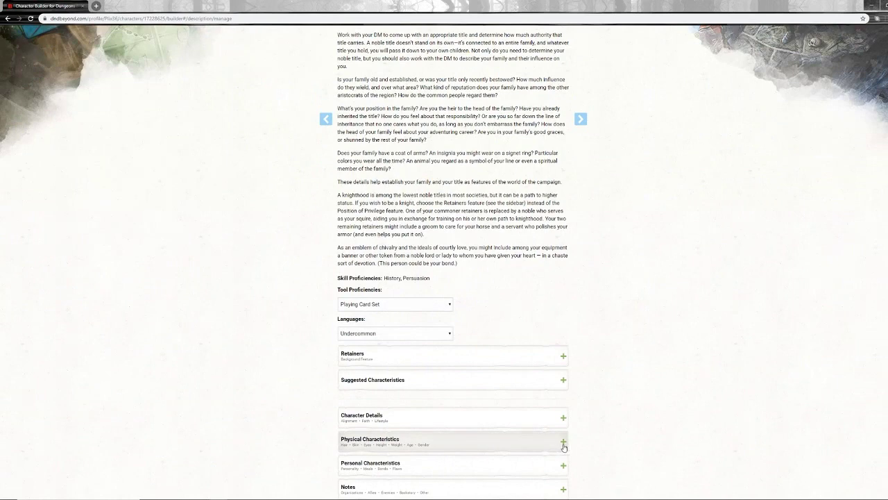
scroll(596, 426, down, 1)
click(566, 395)
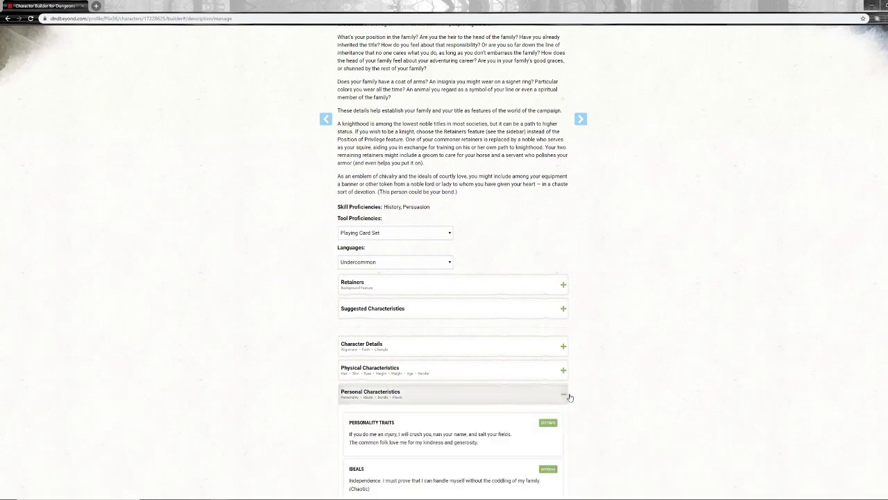
scroll(612, 393, down, 3)
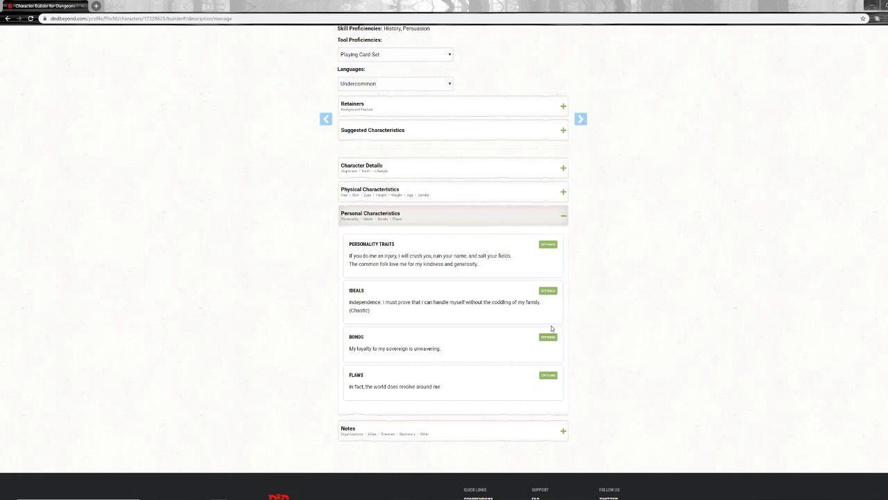
scroll(551, 328, up, 8)
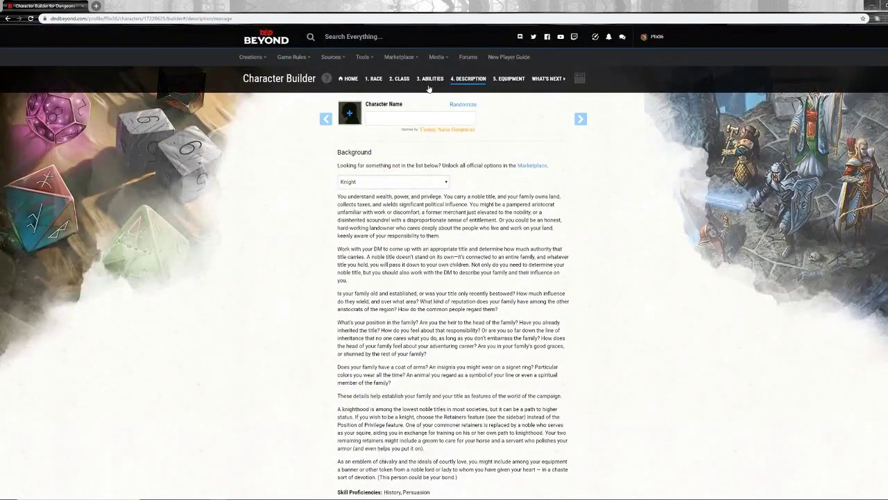
Review the Paladin class page and the Tiefling racial traits, highlighting the Charisma bonus
click(399, 82)
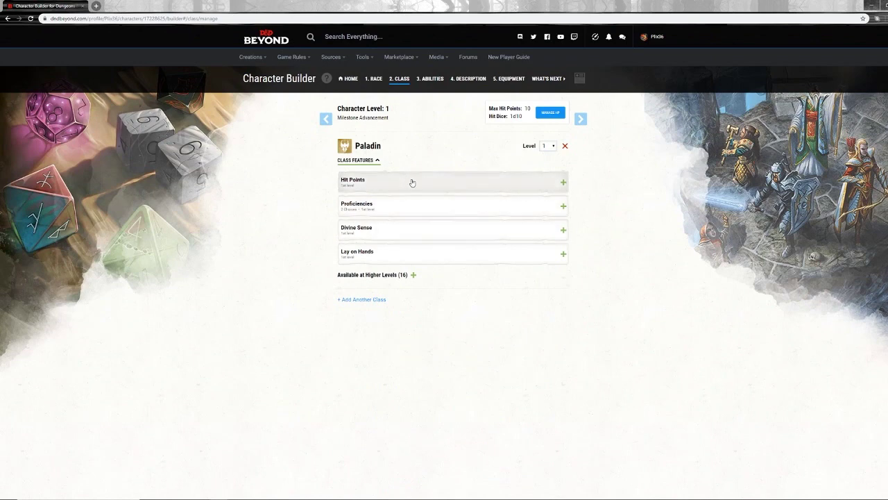
click(375, 81)
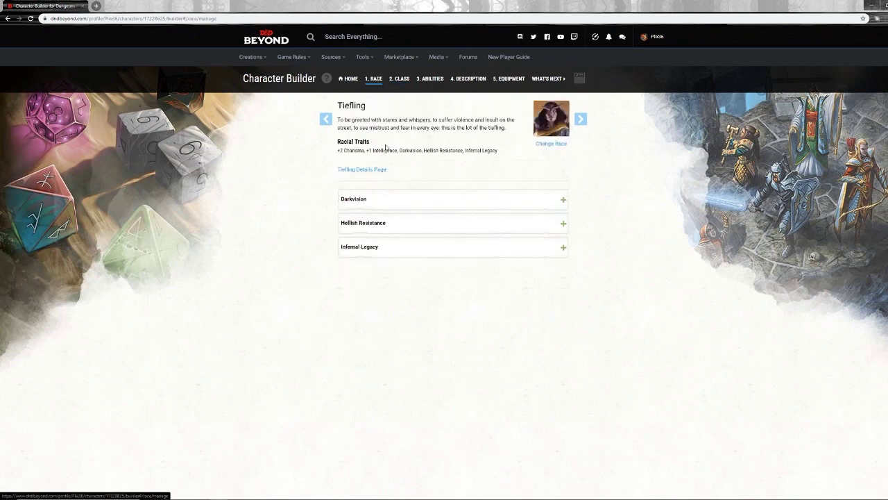
mouse_move(338, 150)
mouse_down()
mouse_move(372, 157)
mouse_move(337, 151)
mouse_up()
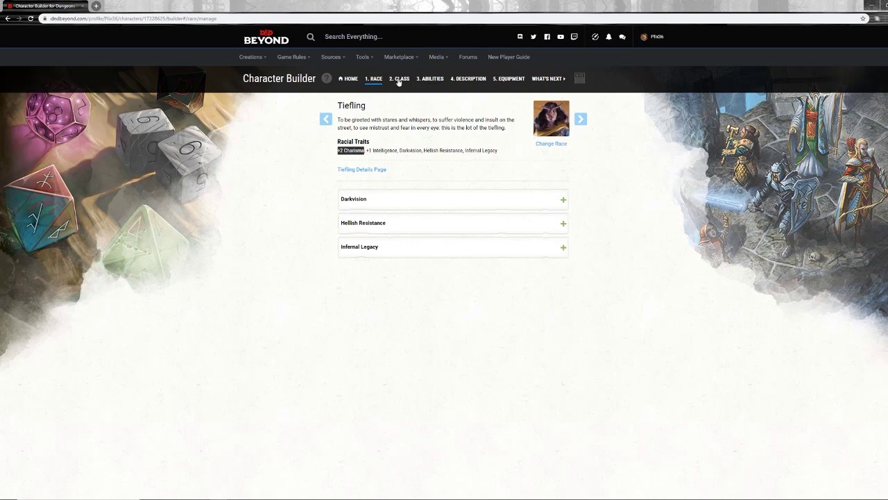
In the abilities section, choose Standard Array as the ability score generation method
click(427, 79)
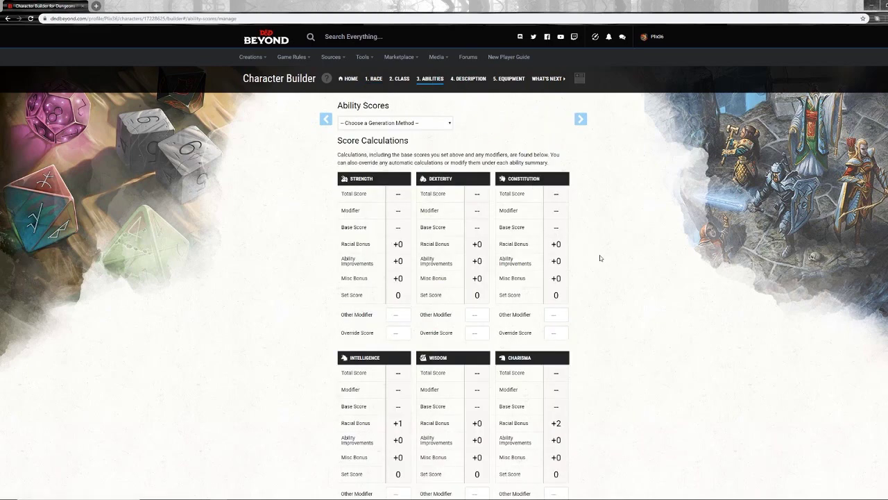
scroll(599, 254, down, 1)
scroll(601, 256, up, 1)
scroll(601, 256, down, 1)
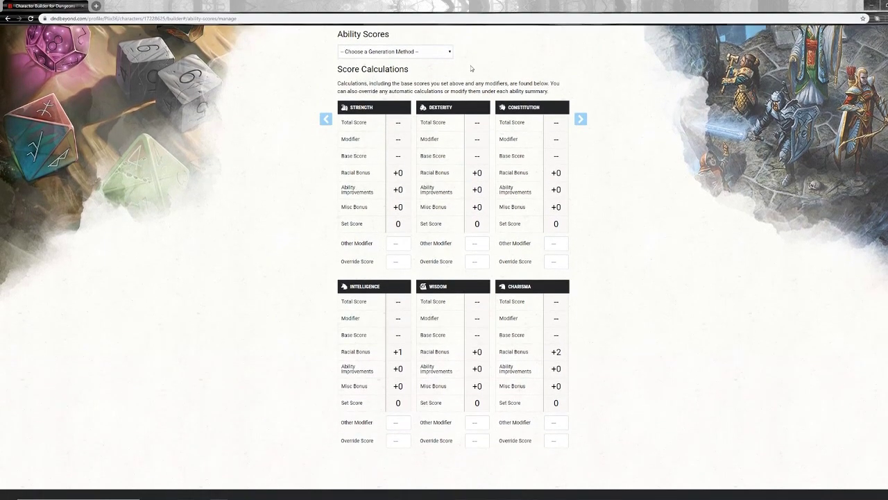
click(454, 54)
click(430, 69)
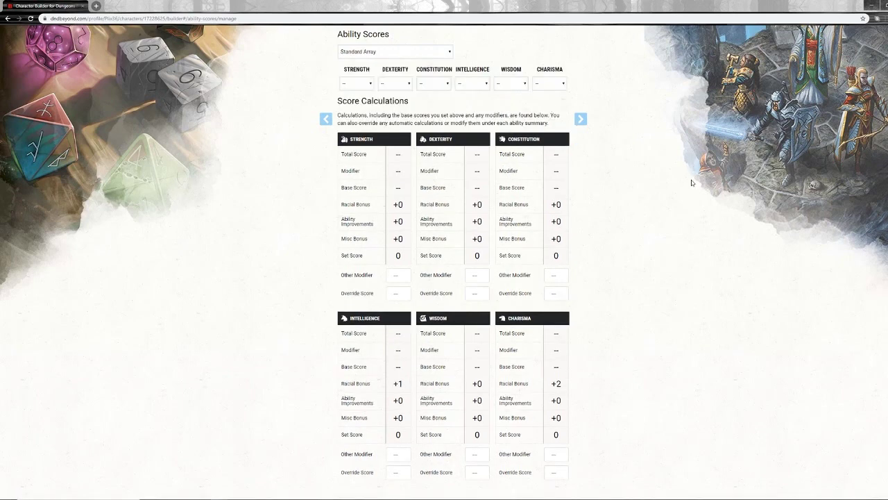
click(447, 54)
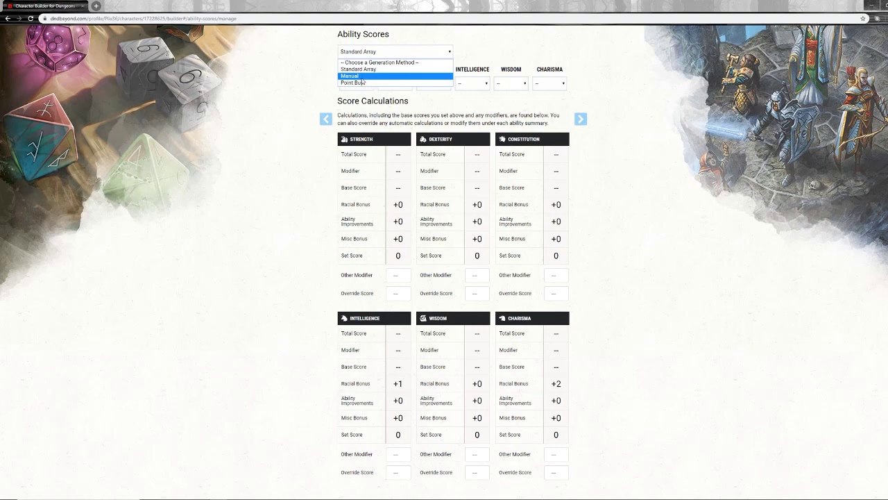
click(396, 70)
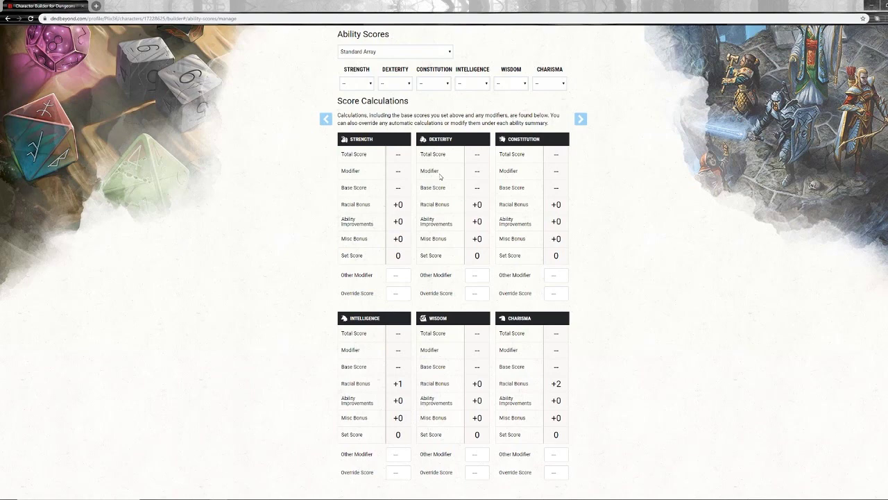
Examine the score calculations and the array values offered for Strength, check the Paladin class page and return to the abilities section
scroll(231, 230, up, 1)
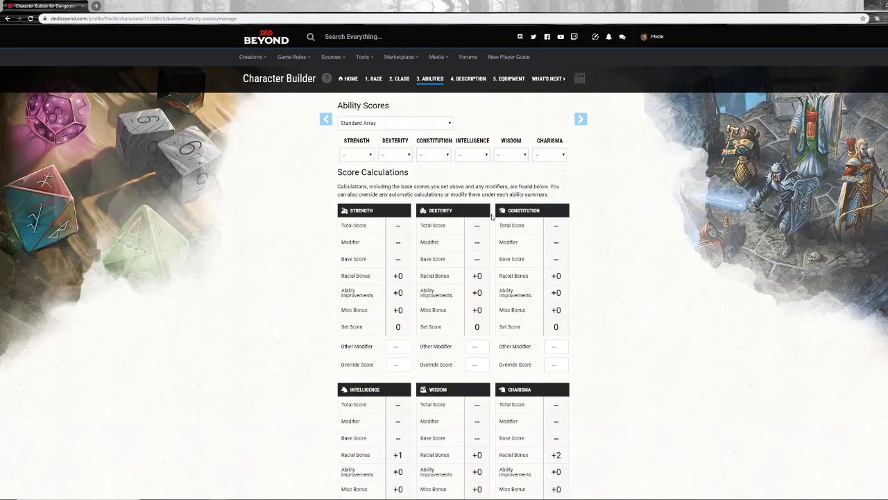
scroll(475, 243, down, 2)
drag(474, 243, 415, 318)
click(613, 269)
scroll(613, 269, up, 2)
click(370, 155)
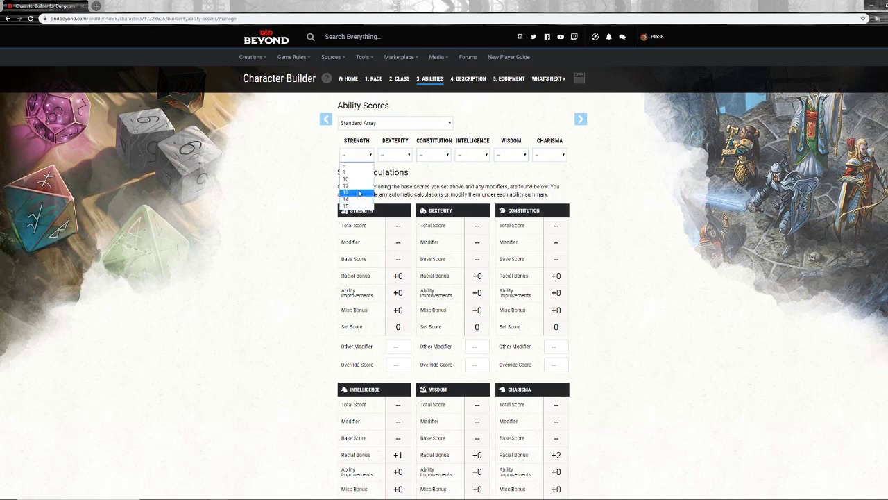
key(Up)
key(Up)
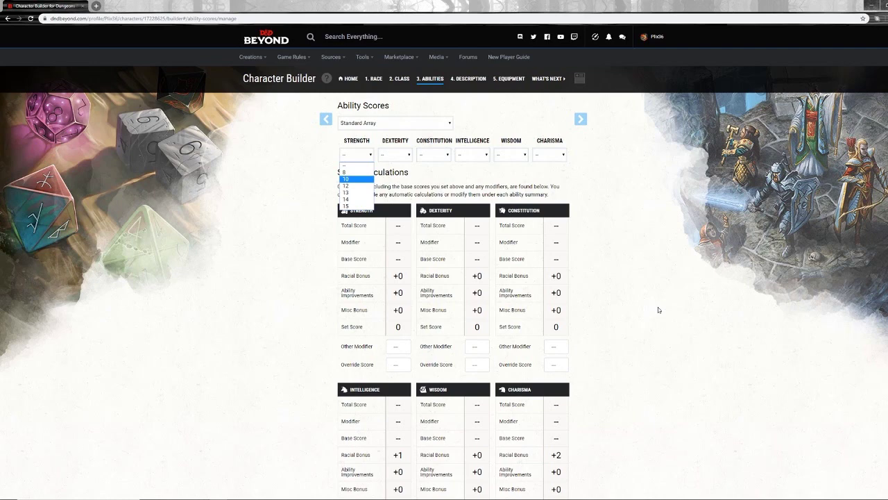
click(584, 201)
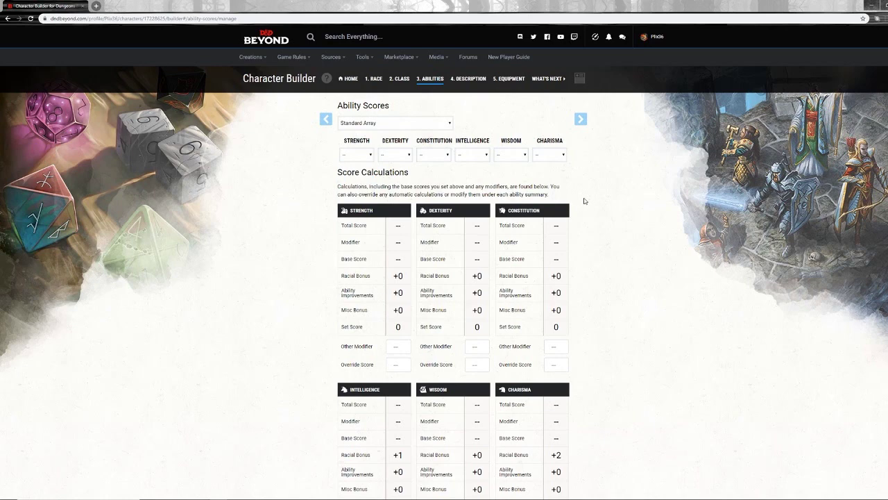
click(399, 79)
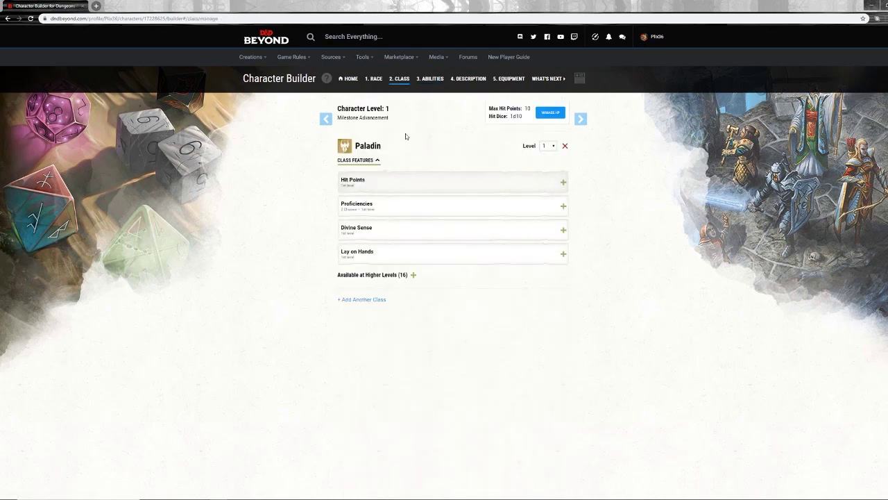
click(431, 80)
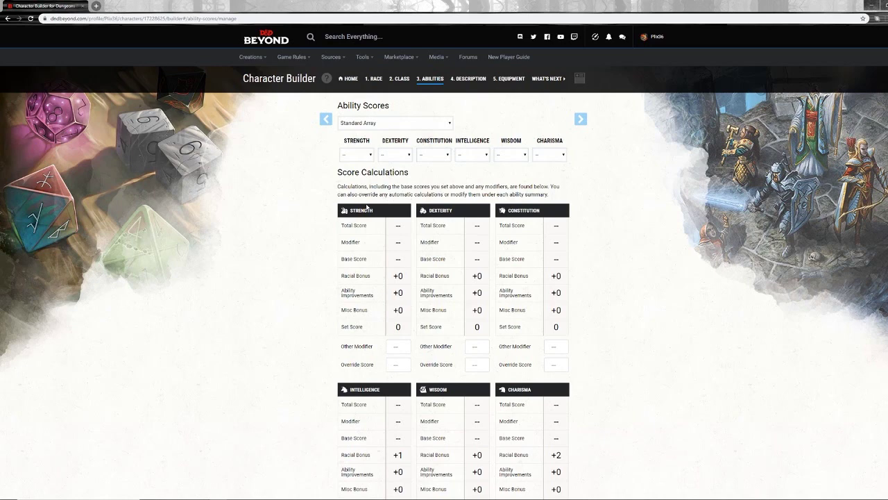
Assign the Standard Array value 15 to Strength and check its score calculations
click(367, 154)
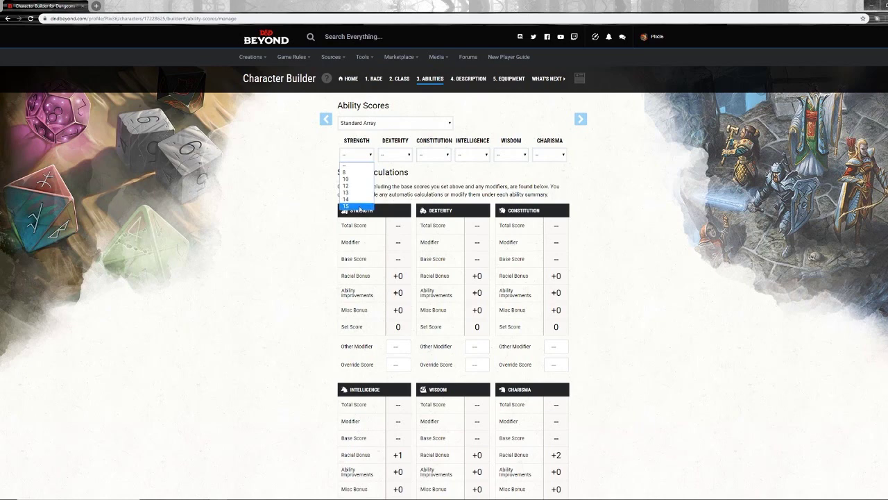
click(398, 456)
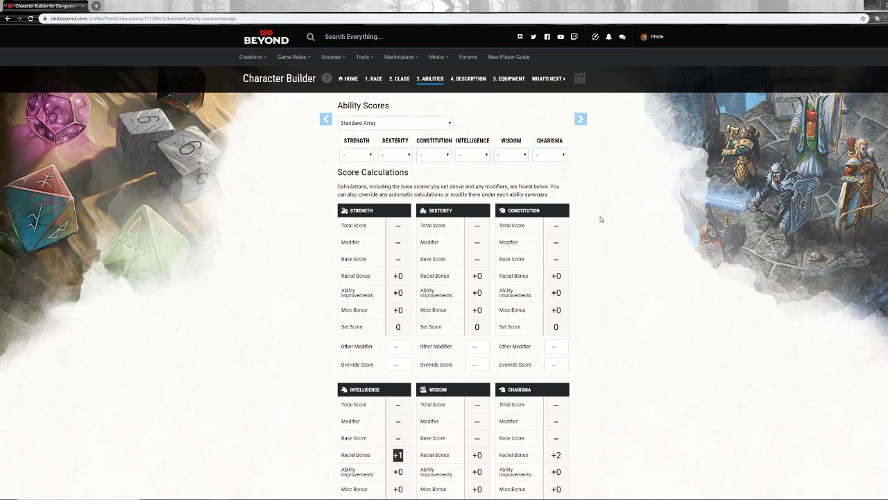
click(368, 156)
click(361, 206)
scroll(609, 257, down, 3)
scroll(623, 265, up, 1)
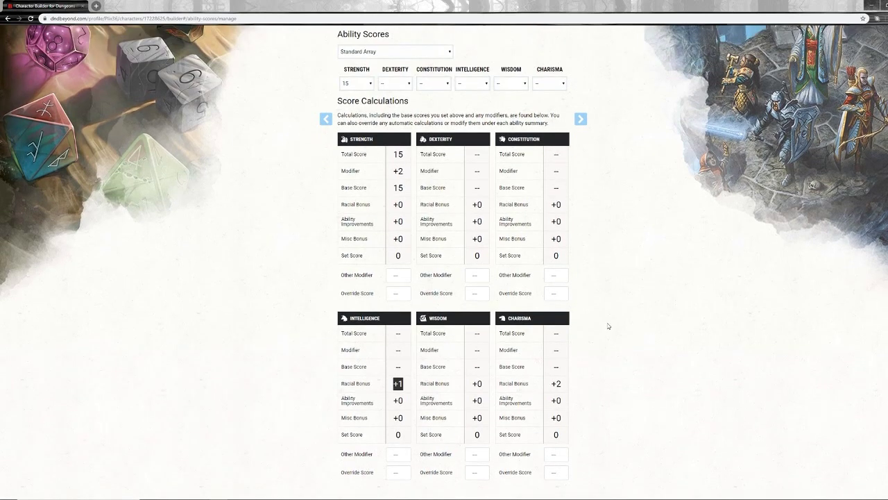
Assign the Standard Array value 14 to Charisma
click(559, 82)
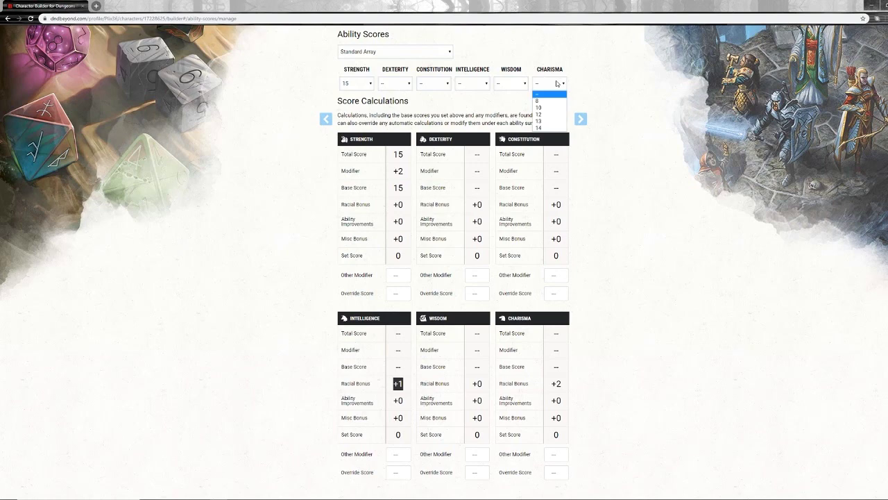
click(559, 134)
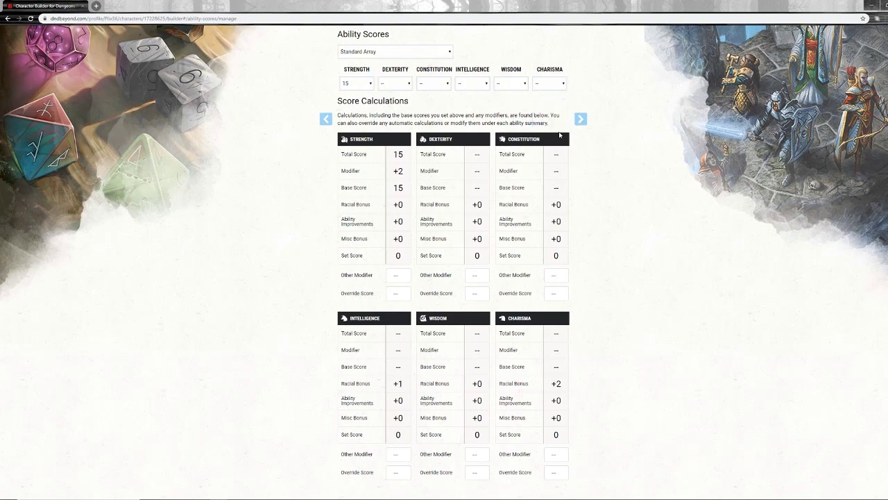
click(553, 85)
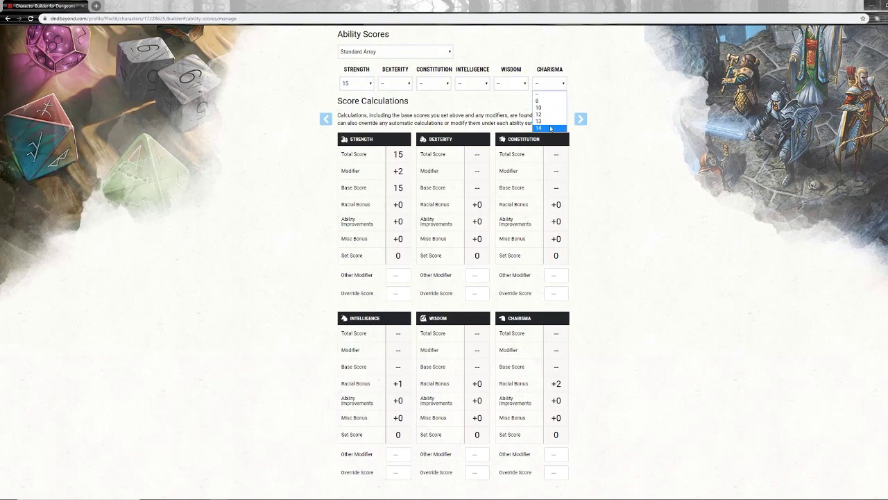
click(552, 128)
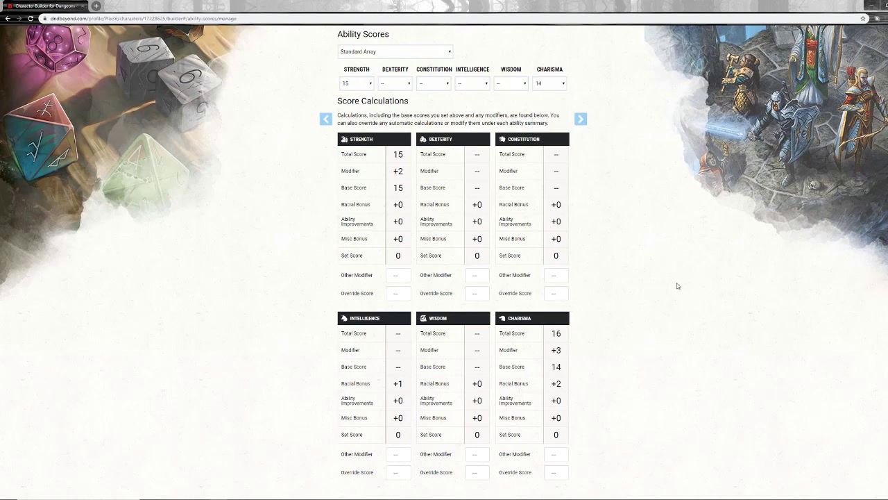
Try 8 as the Charisma score and set it back to 14
click(558, 82)
click(544, 101)
click(558, 85)
click(554, 129)
Try 8 as the Wisdom score, look at the values left for Constitution and clear Wisdom again
click(524, 83)
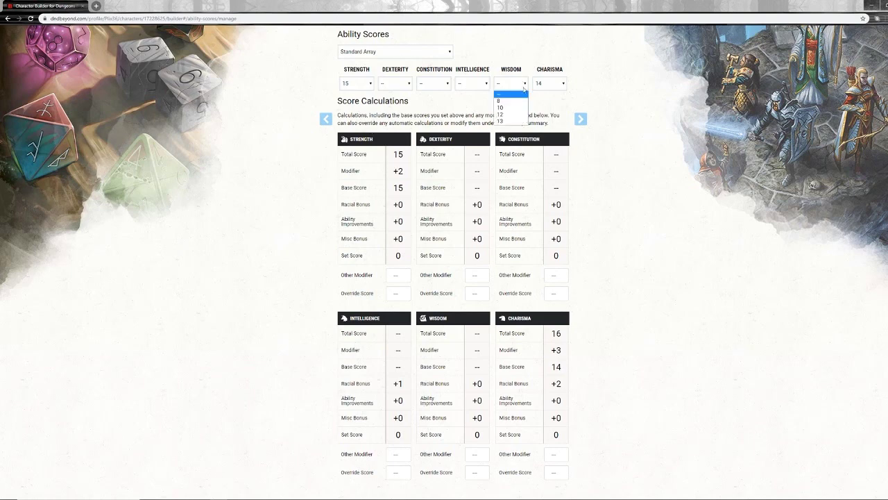
click(518, 100)
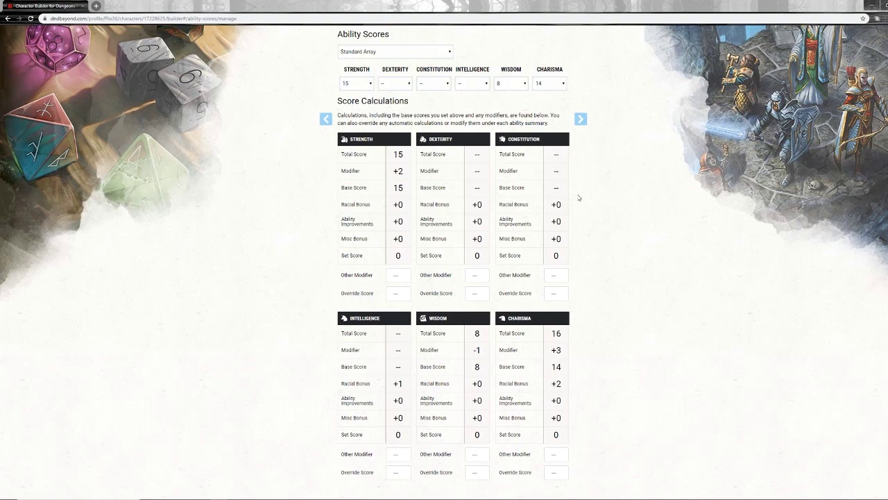
click(446, 84)
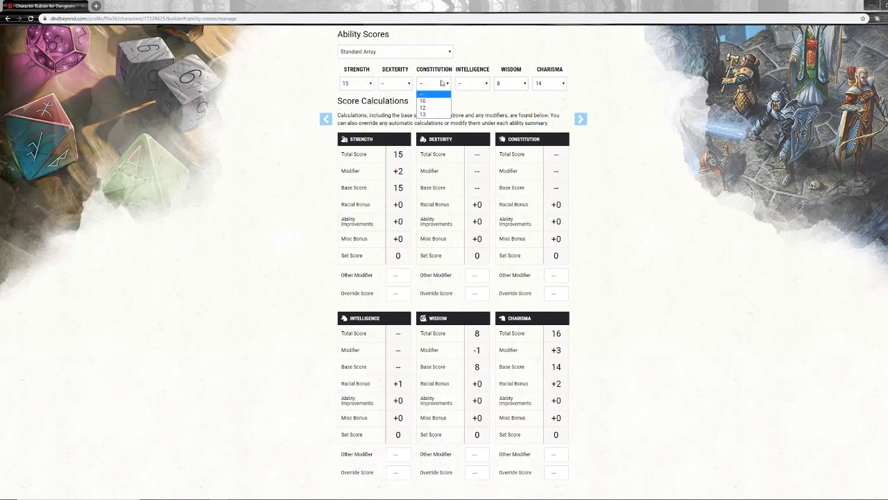
click(520, 84)
click(517, 94)
Try 8 as the Constitution score and clear it again
click(439, 83)
click(443, 101)
click(449, 84)
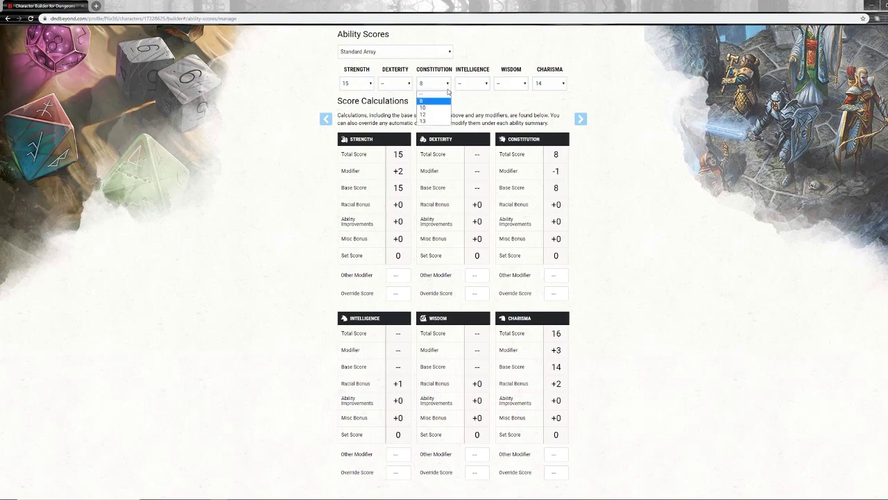
click(441, 94)
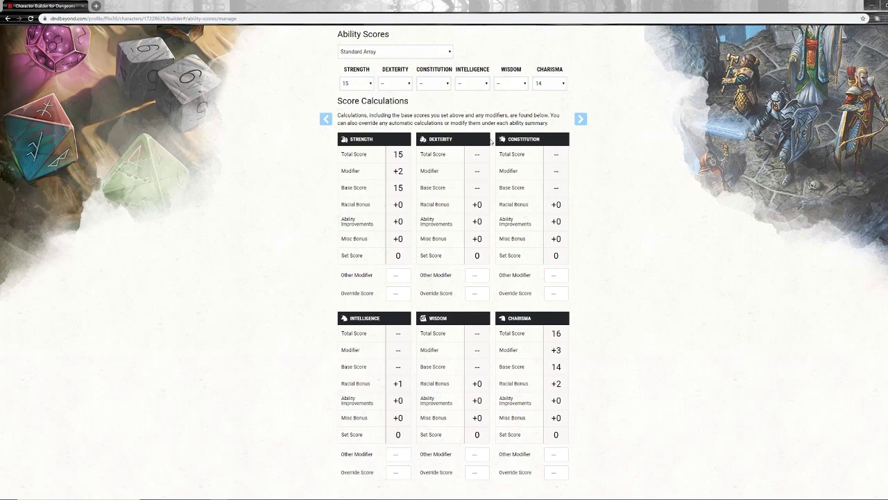
Assign 8 to Wisdom and check the Charisma and Wisdom total scores
click(520, 83)
double_click(555, 334)
double_click(477, 333)
Look at the values left for Dexterity without choosing one, and assign 13 to Intelligence
click(408, 84)
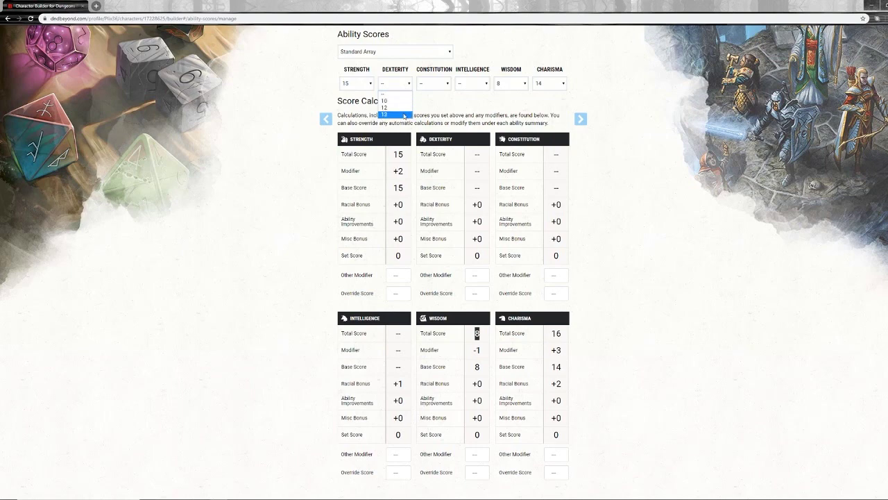
click(483, 104)
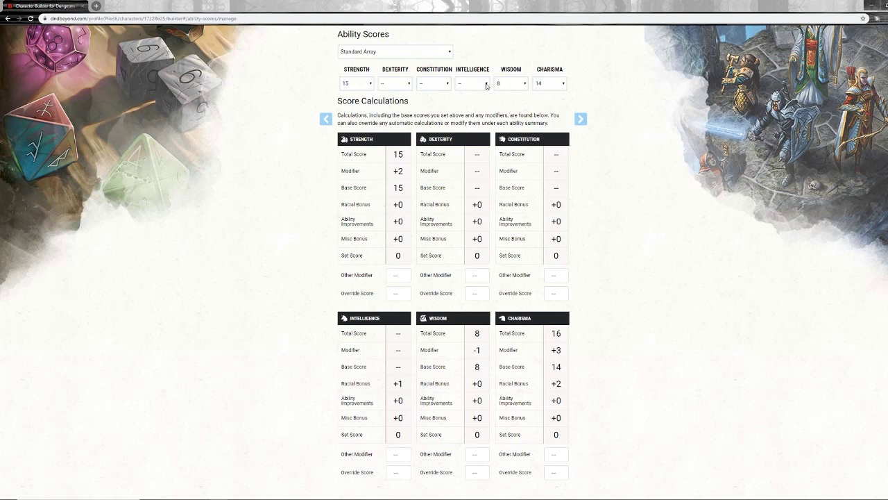
click(486, 85)
click(487, 86)
click(485, 87)
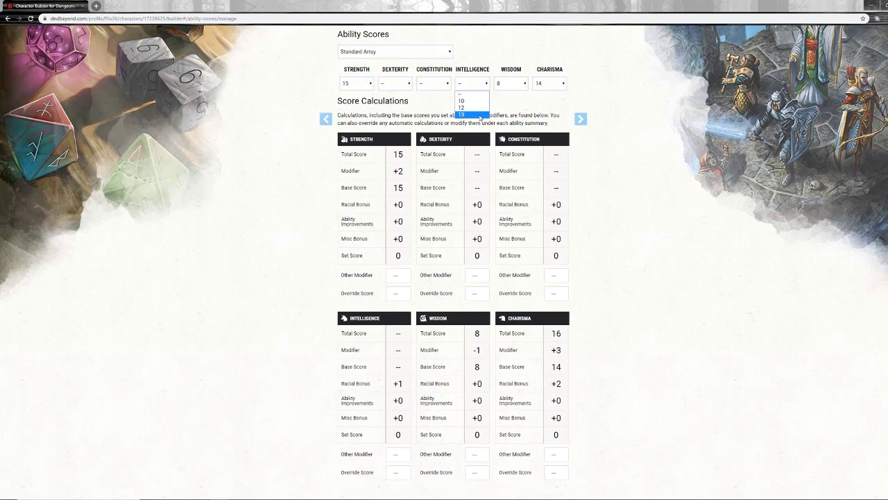
click(479, 114)
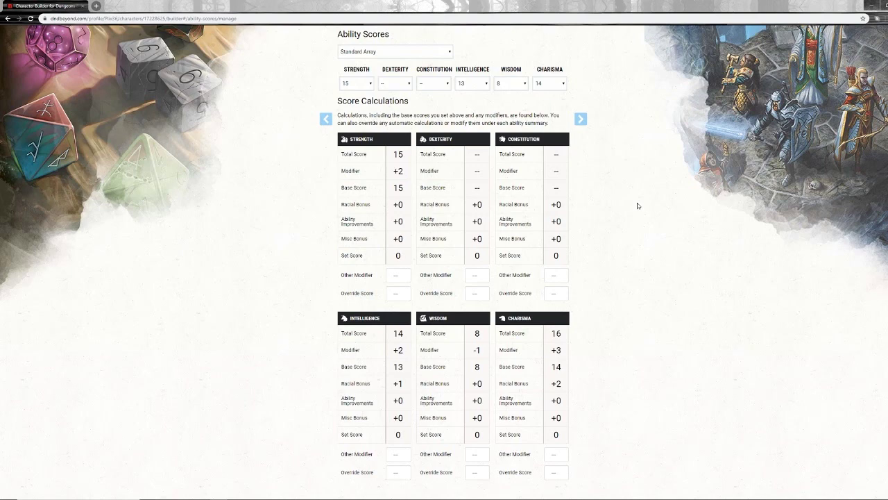
Compare the values left for Dexterity and Constitution, and assign 10 to Dexterity and 12 to Constitution
scroll(623, 296, up, 2)
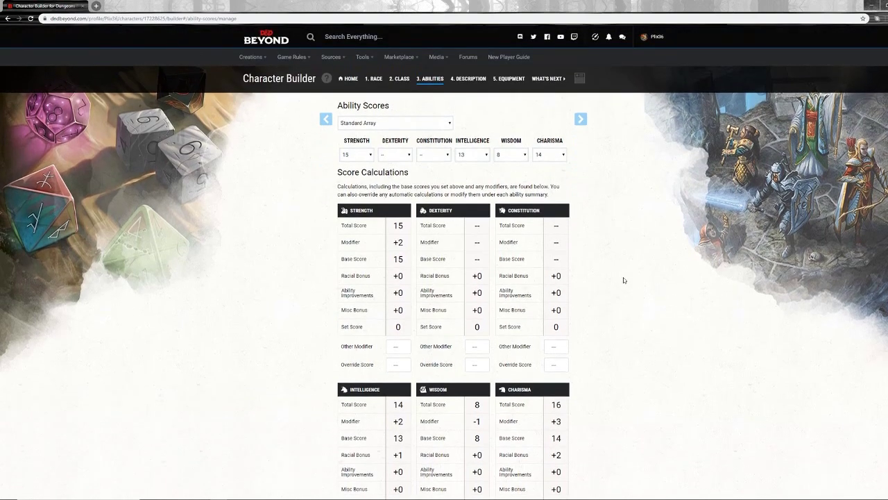
click(406, 156)
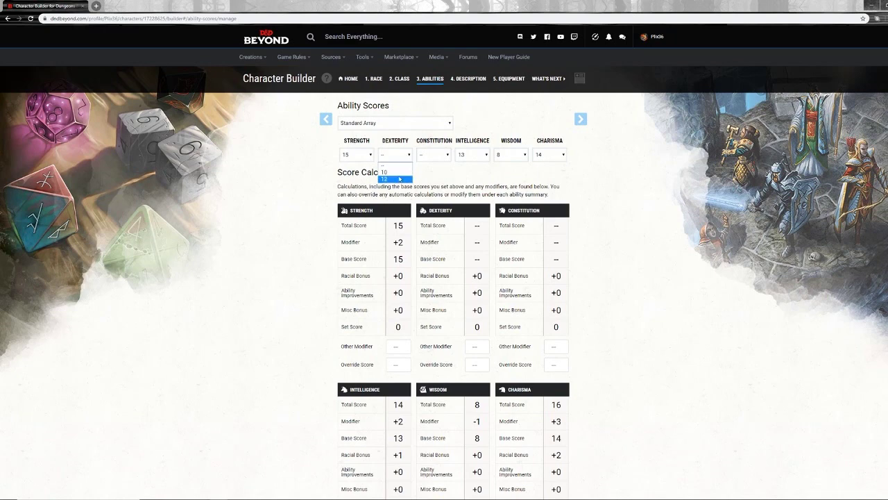
click(446, 157)
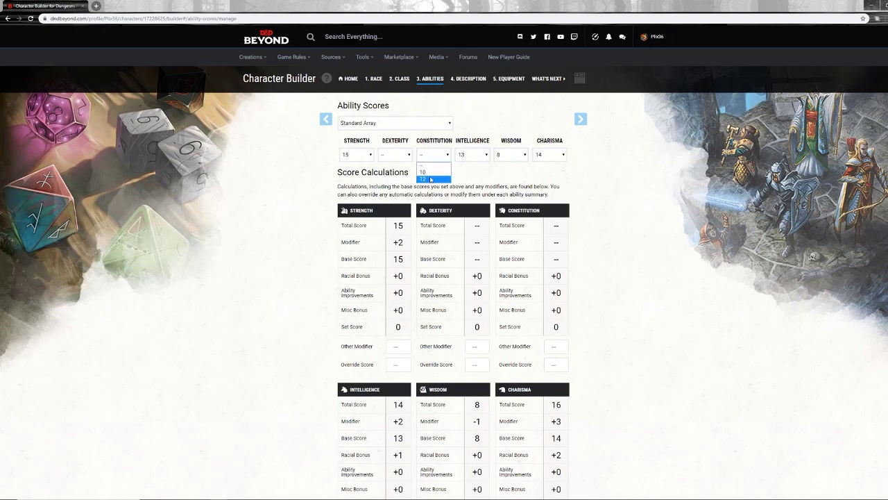
click(405, 157)
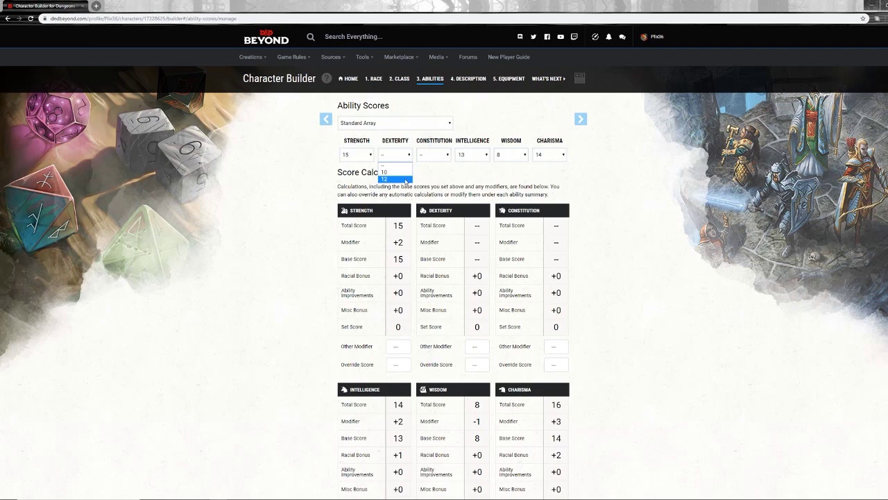
click(403, 172)
click(435, 155)
click(434, 171)
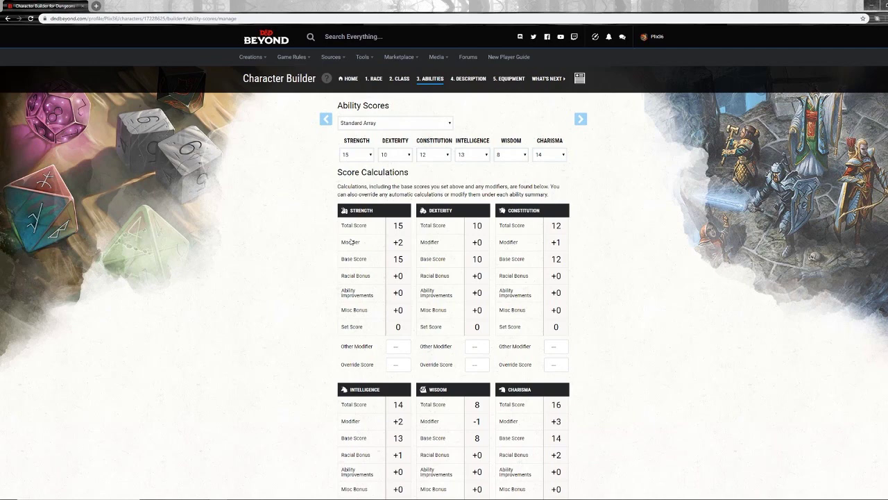
Review the Paladin class proficiencies, the Knight background's description and proficiencies, and the assigned ability scores
click(397, 81)
click(410, 206)
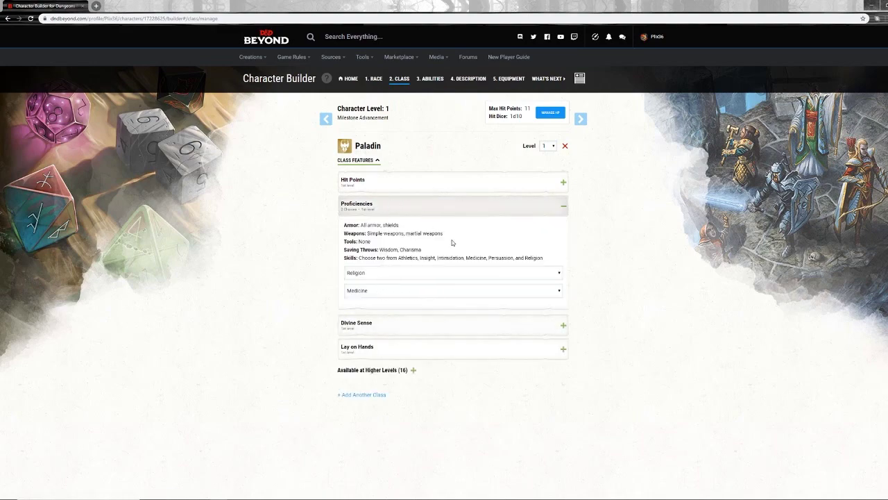
click(437, 80)
click(482, 79)
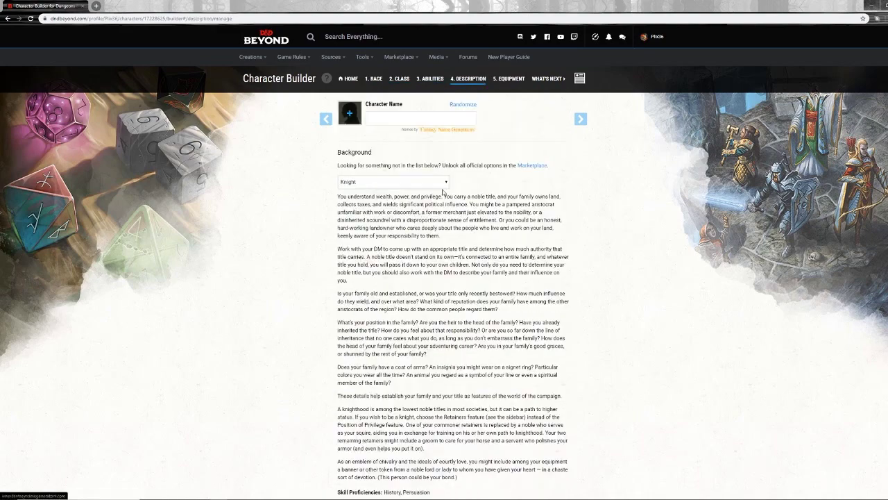
scroll(419, 336, down, 10)
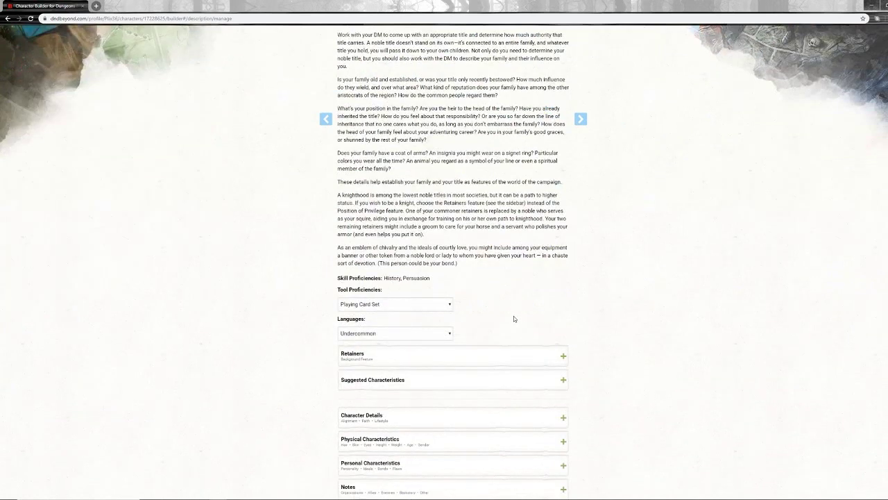
scroll(491, 298, up, 3)
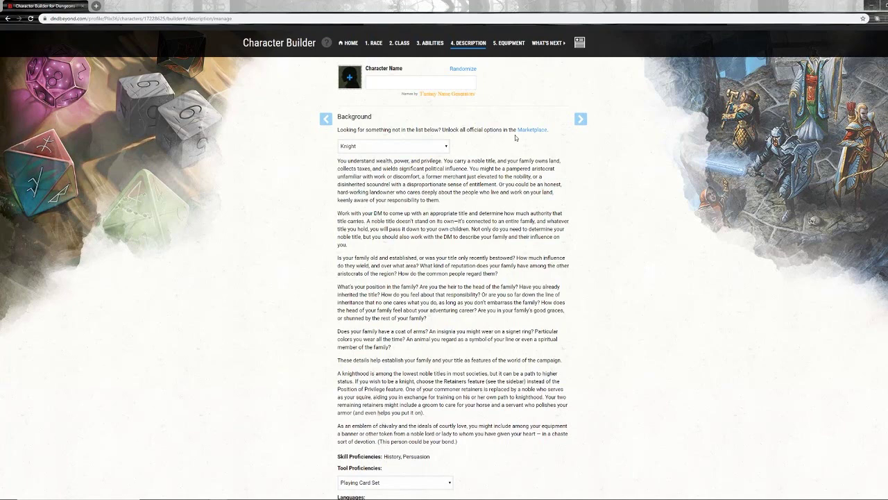
click(430, 43)
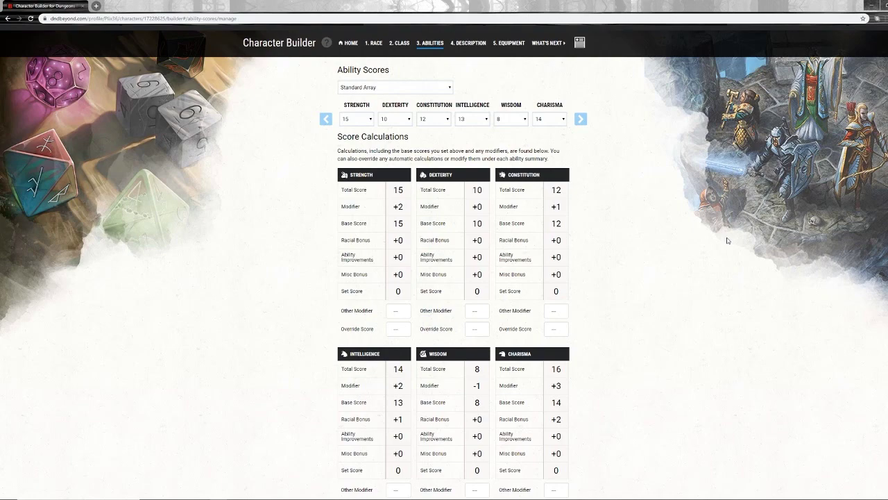
Read the character's personality traits, ideals, bonds and flaws in the description, and check the ability scores against them
click(476, 44)
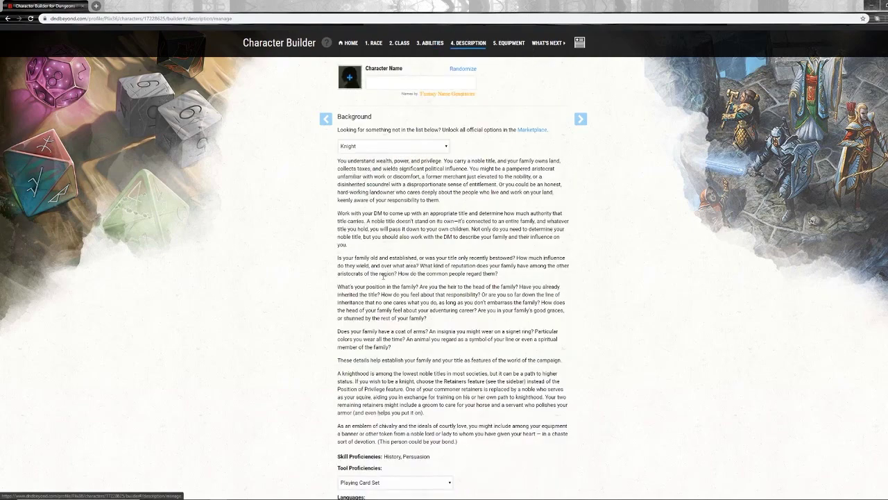
scroll(399, 273, down, 5)
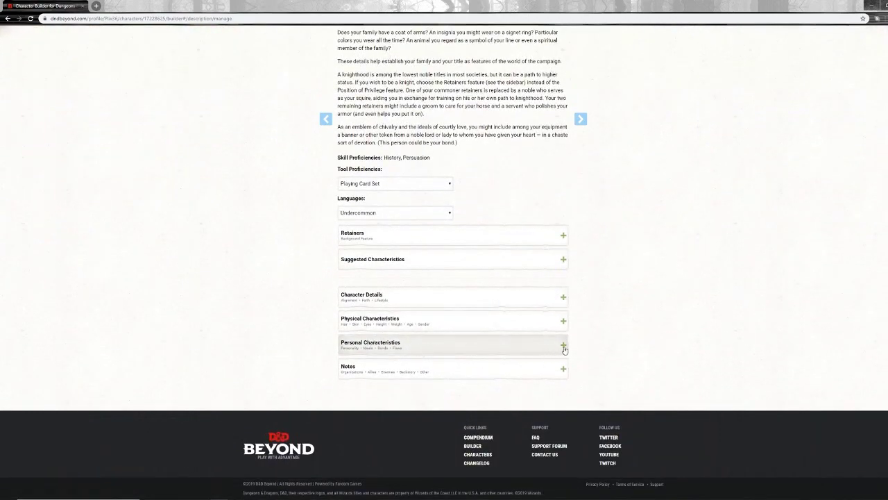
click(563, 346)
scroll(634, 297, down, 3)
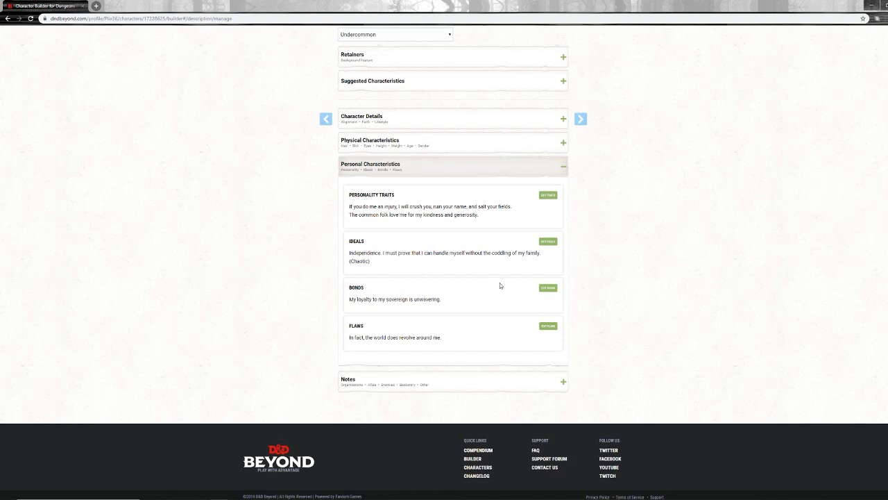
drag(408, 215, 621, 264)
click(621, 264)
drag(480, 216, 339, 234)
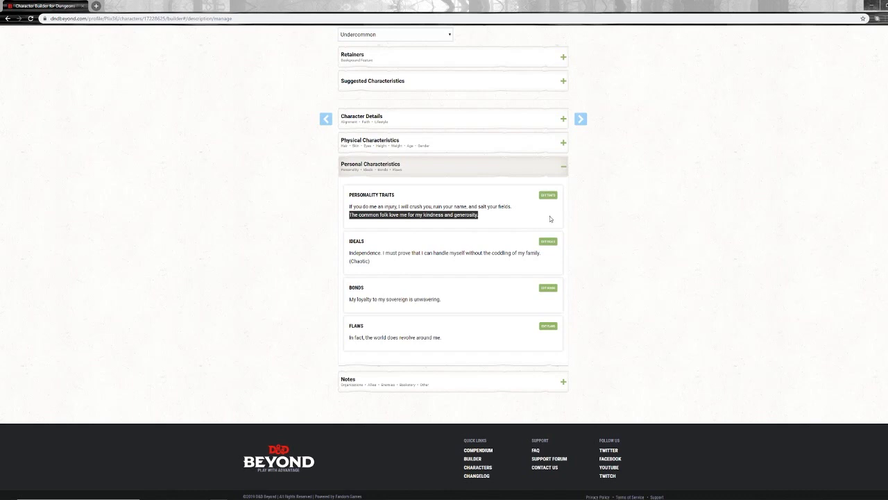
click(484, 216)
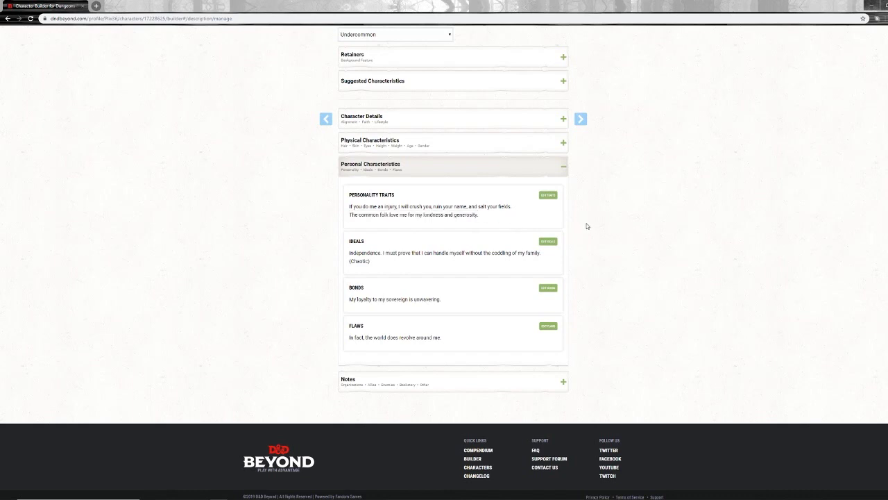
click(564, 170)
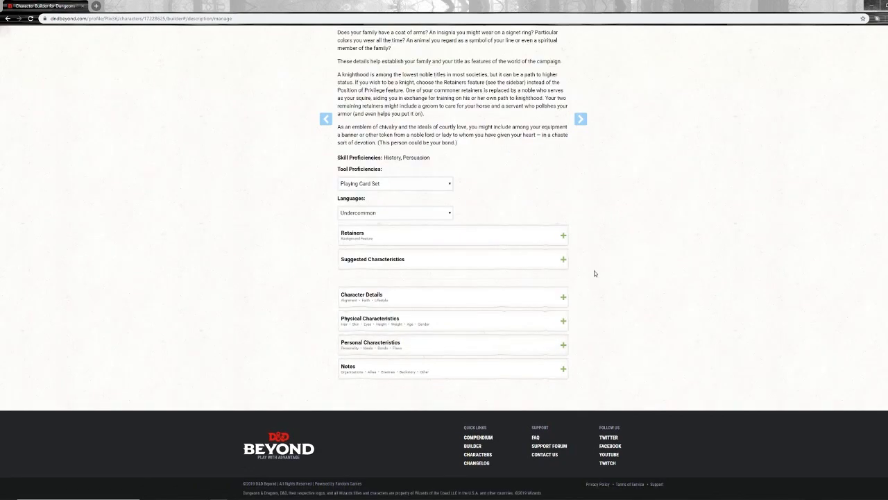
scroll(615, 254, up, 3)
scroll(615, 254, up, 2)
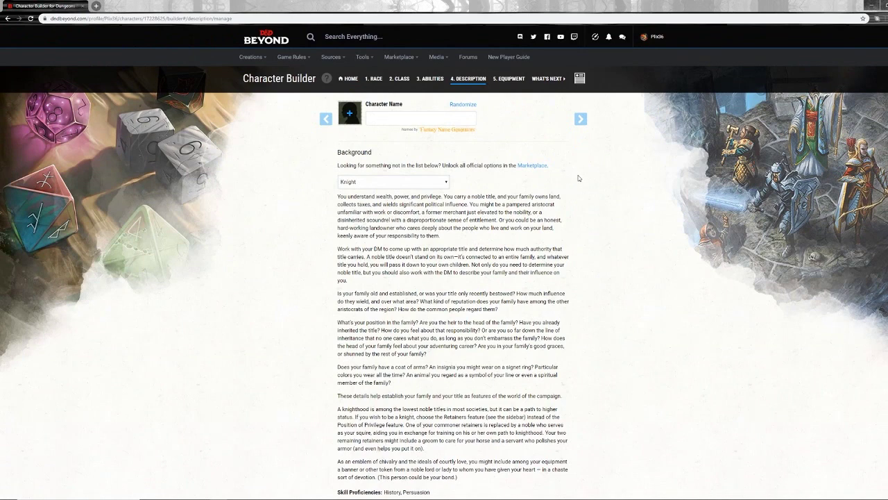
click(429, 79)
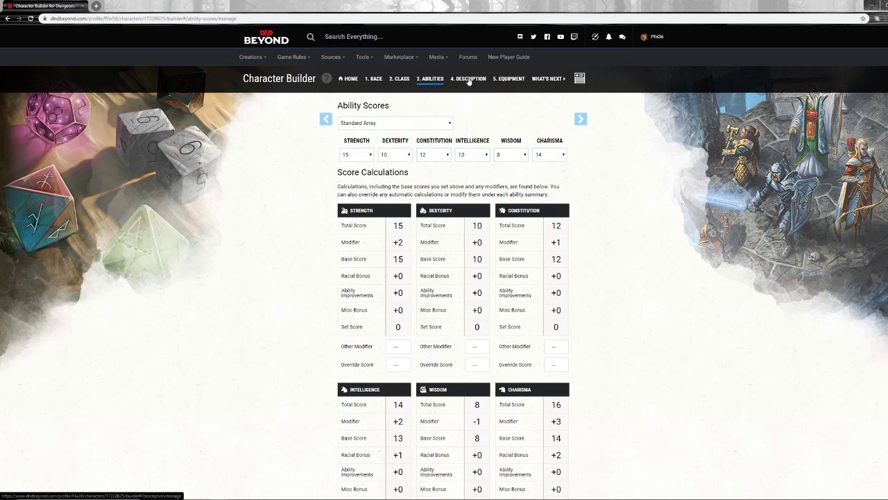
Choose equipment over gold as the starting option, select two martial weapons and set the first one to Longsword
click(511, 80)
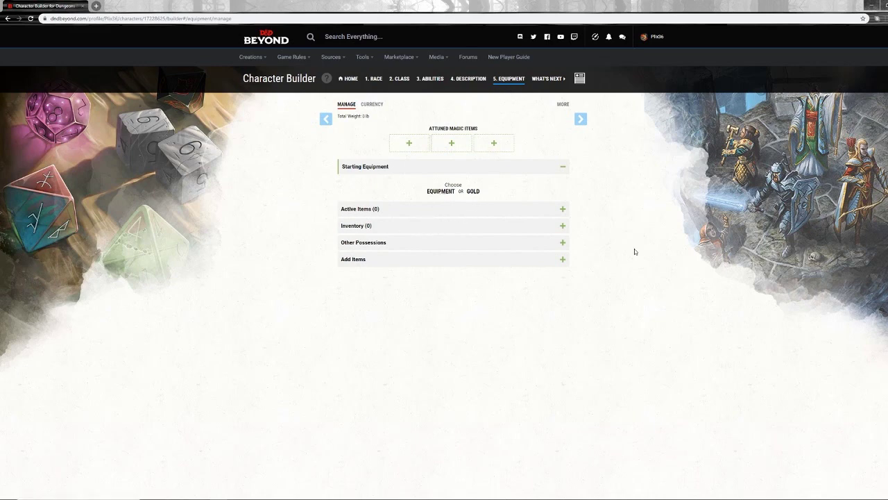
click(440, 194)
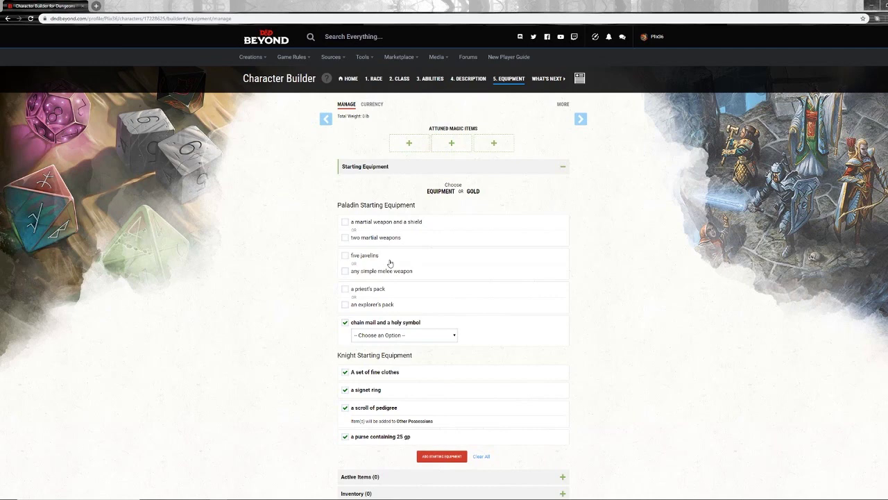
click(345, 237)
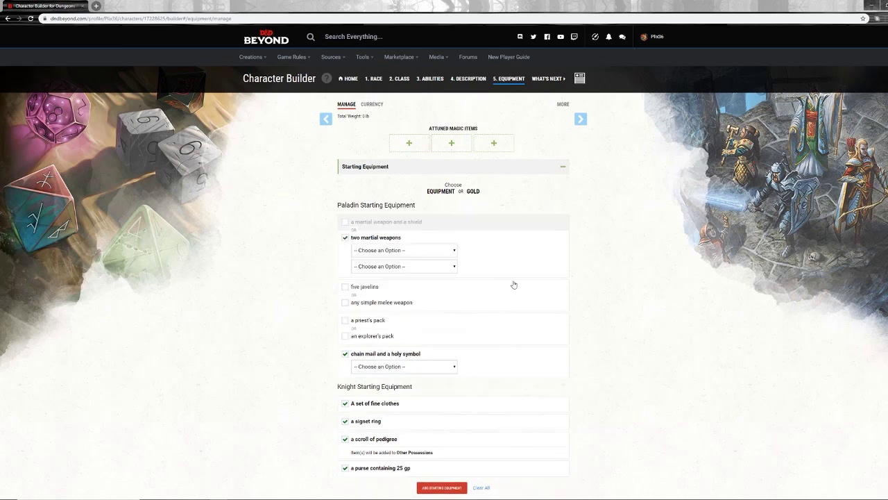
click(447, 248)
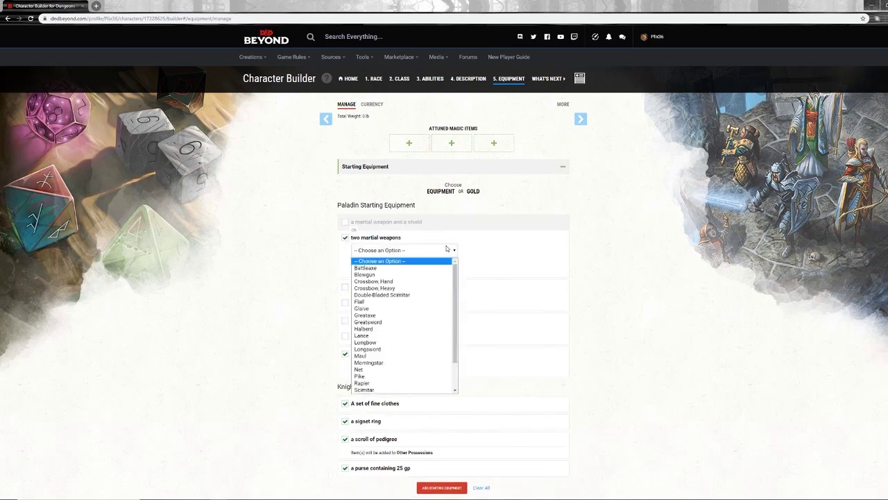
drag(456, 285, 454, 380)
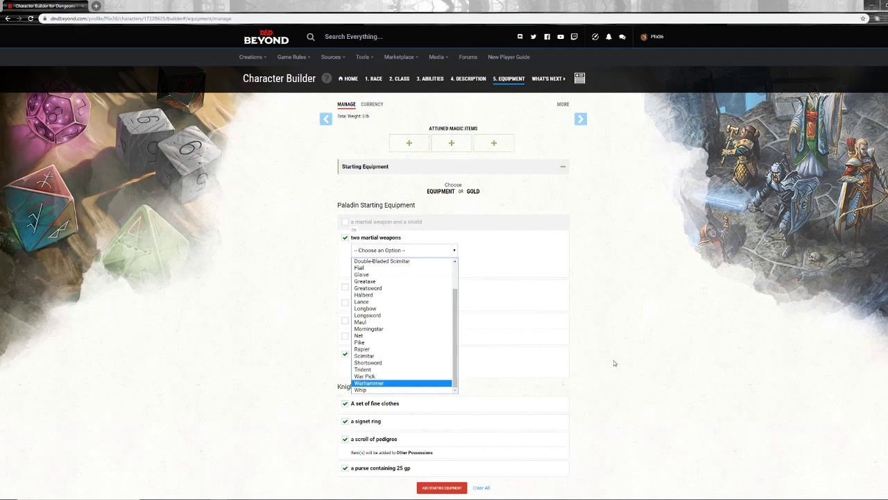
scroll(409, 316, up, 2)
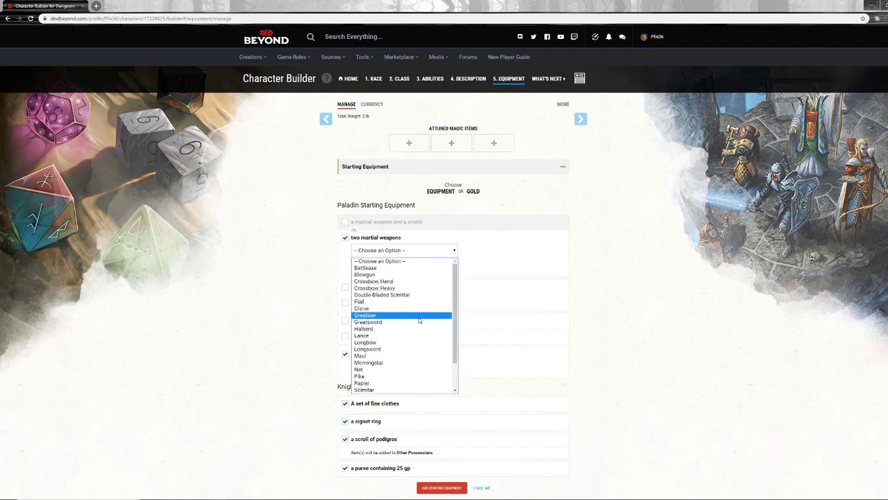
scroll(420, 320, down, 2)
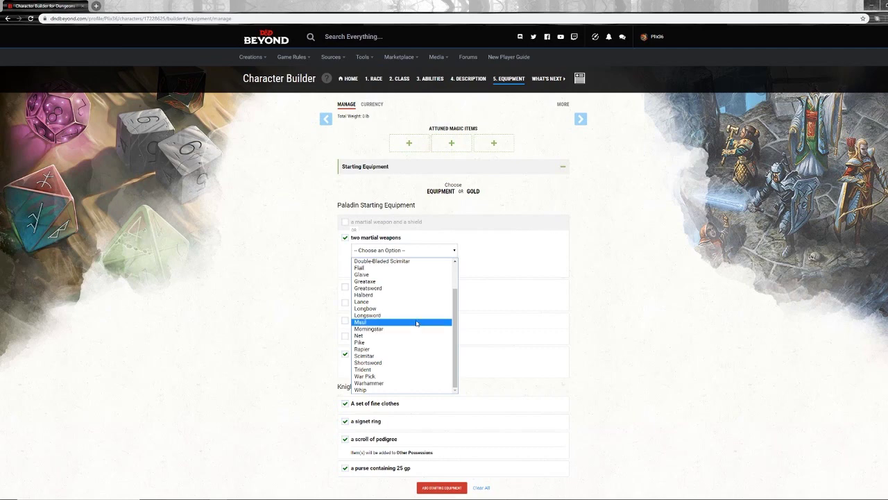
scroll(416, 322, up, 2)
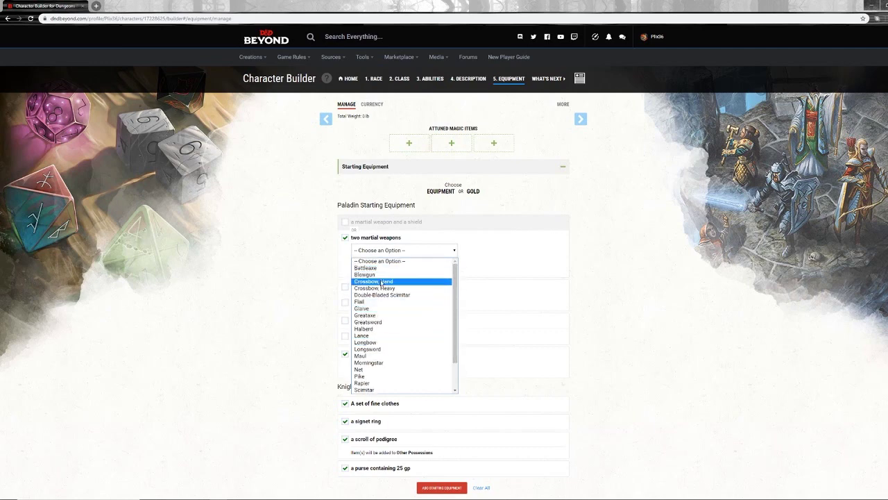
click(368, 349)
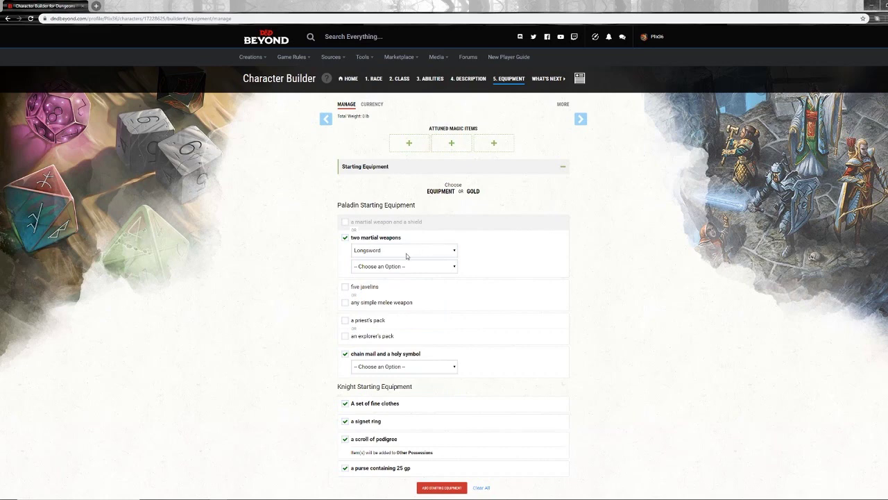
Try Net as the second martial weapon
click(454, 268)
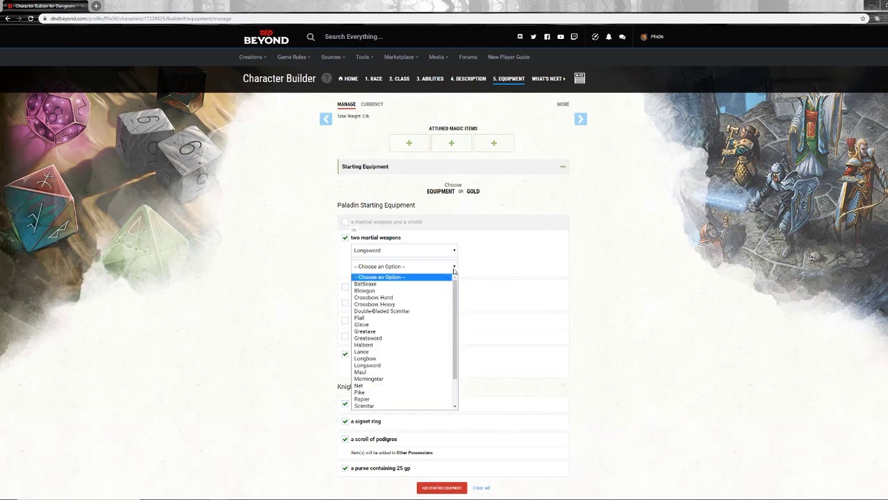
drag(456, 292, 452, 347)
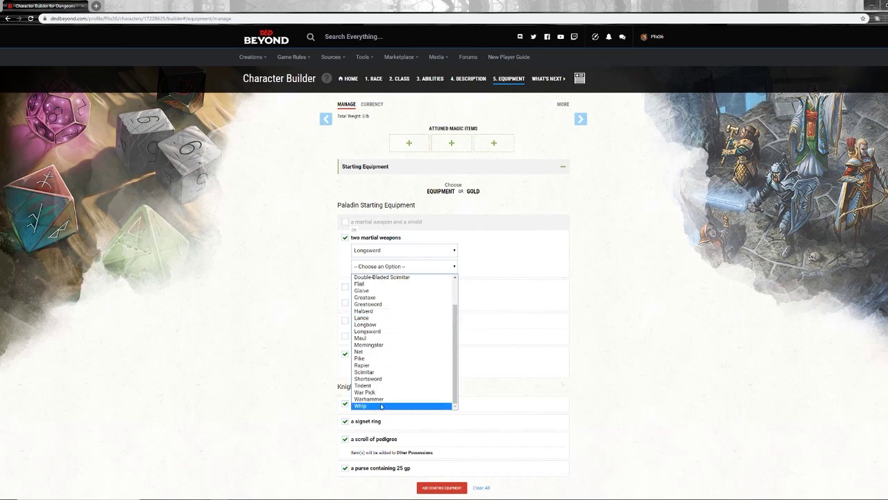
click(375, 354)
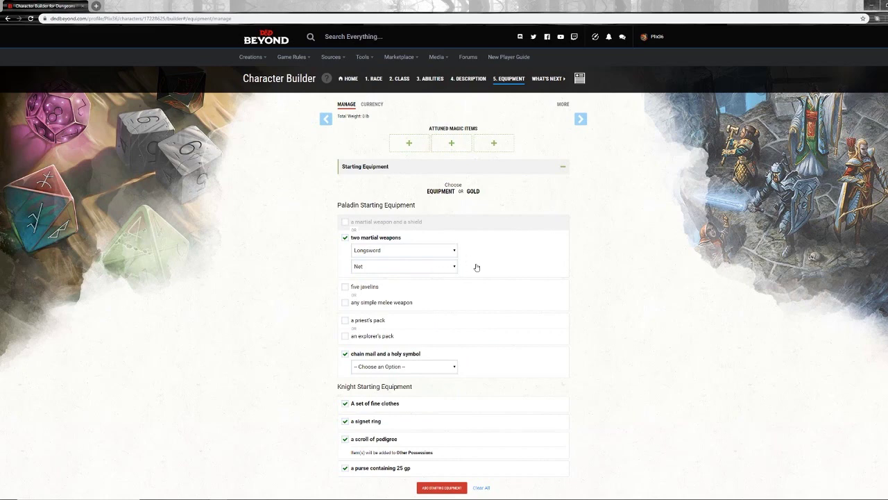
Set the second martial weapon in the Paladin starting equipment to Whip
click(456, 267)
scroll(395, 378, down, 2)
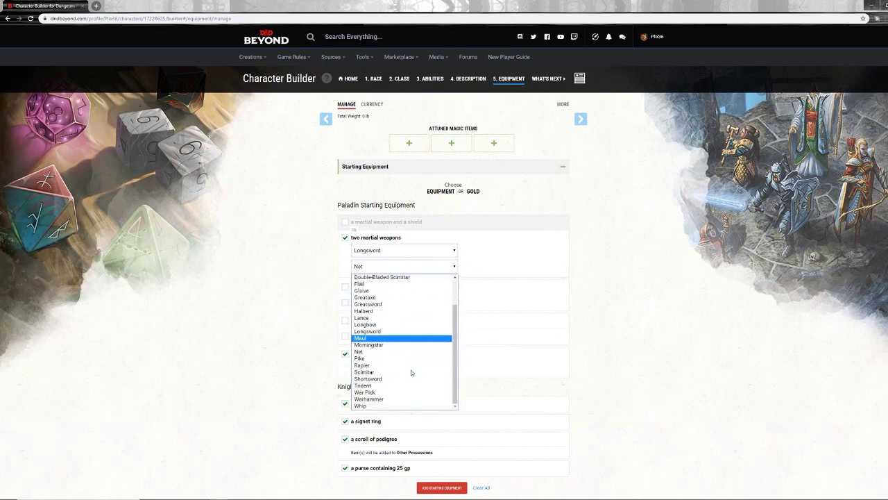
click(375, 405)
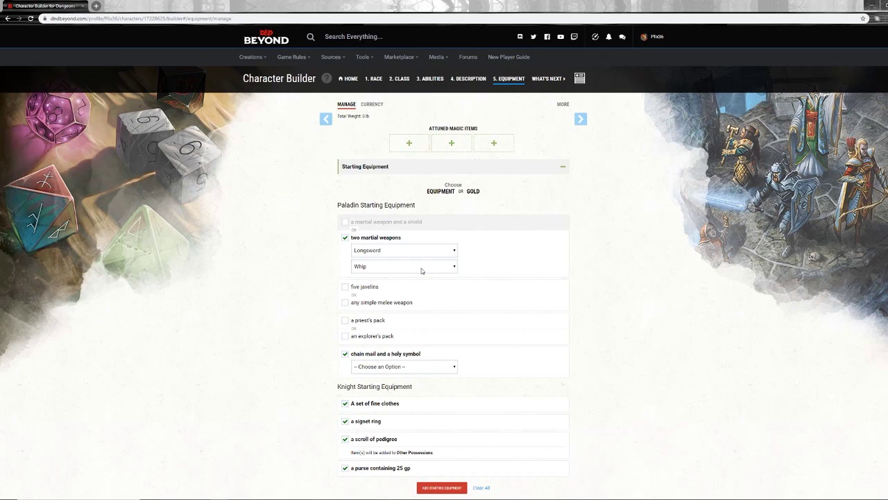
Choose five javelins and a priest's pack in the Paladin starting equipment, and set the chain mail's holy symbol option to Holy Symbol
click(344, 287)
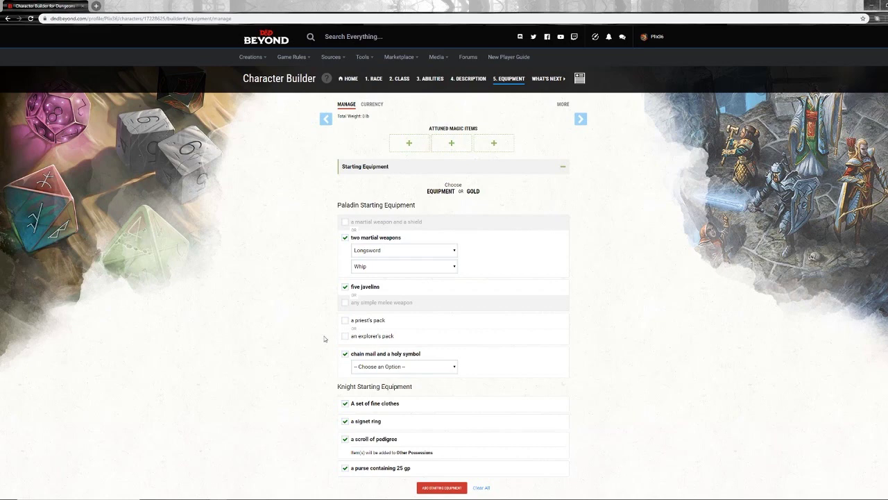
click(344, 323)
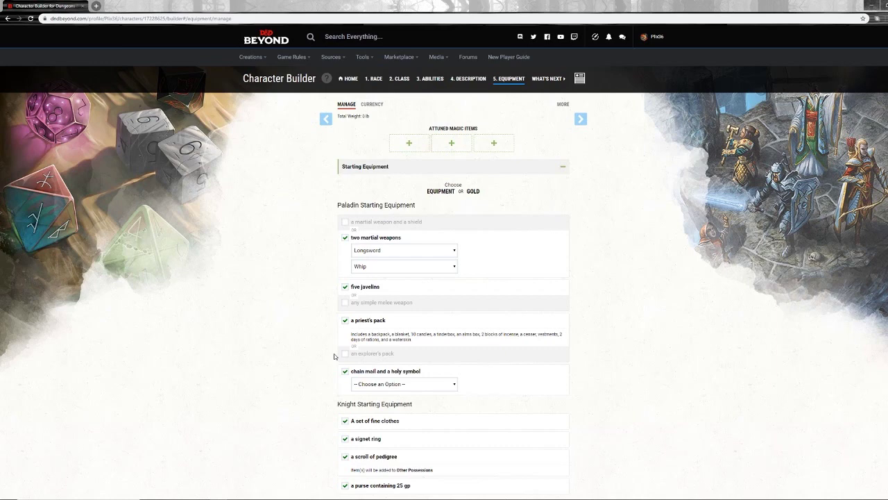
click(453, 386)
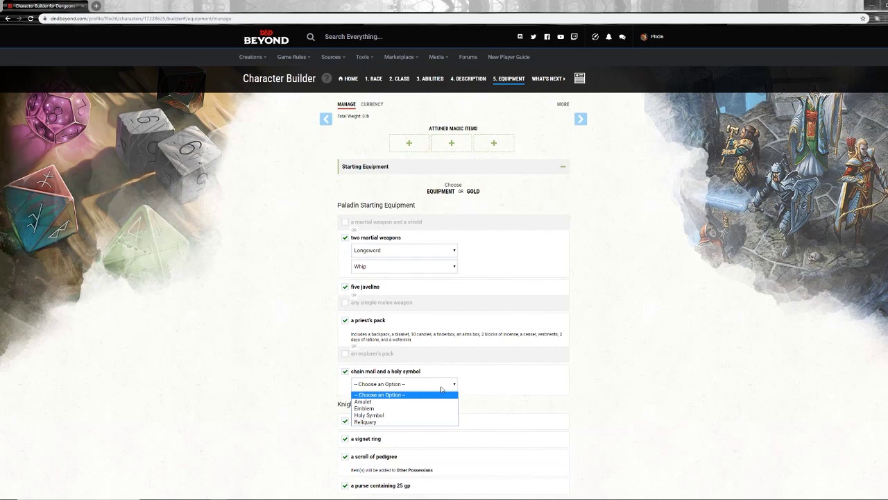
click(413, 421)
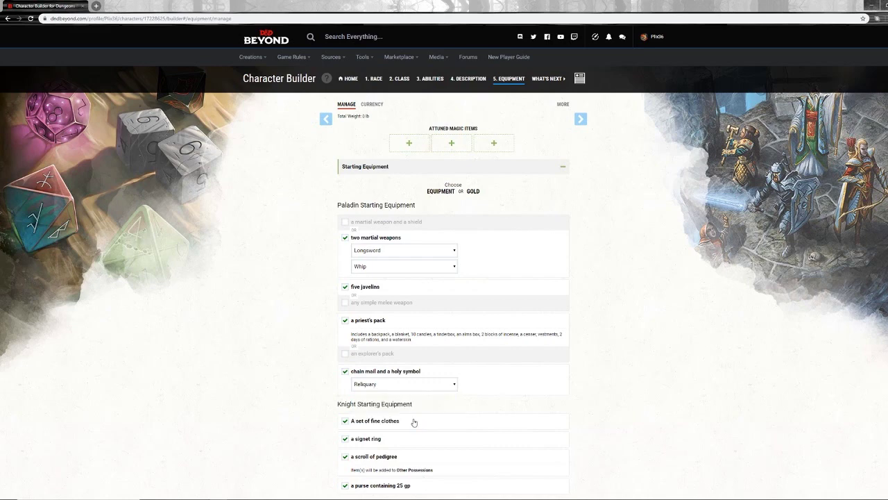
click(418, 387)
click(392, 416)
click(449, 388)
Include the purse containing 25 gp in the Knight starting equipment and add all the starting equipment to the inventory
scroll(588, 329, down, 2)
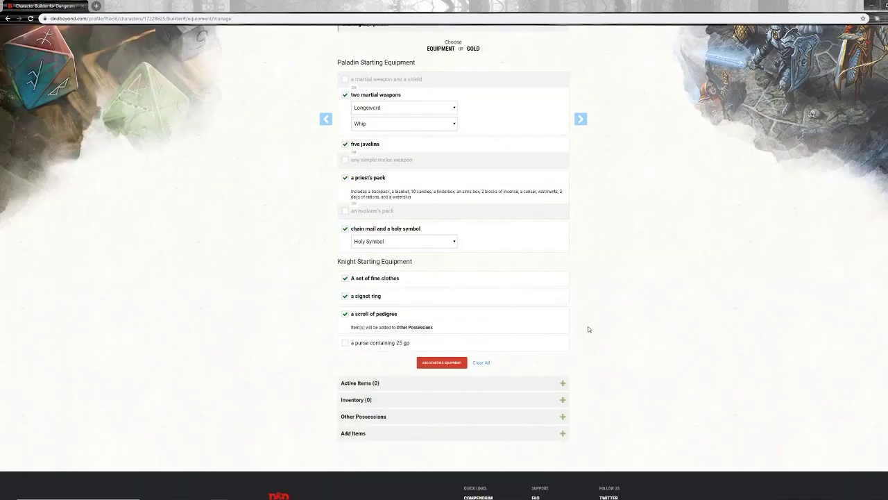
click(346, 344)
click(436, 369)
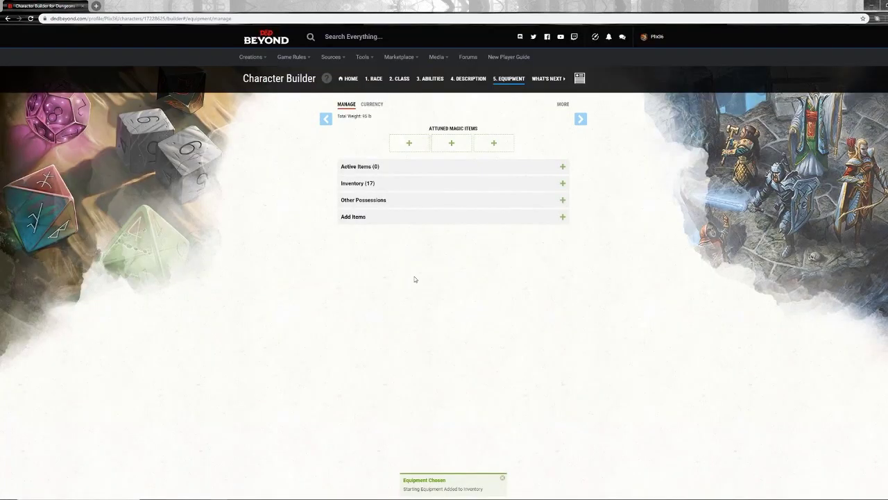
Open the character sheet, return to editing the character and name it Elerva Dhalmass
click(580, 80)
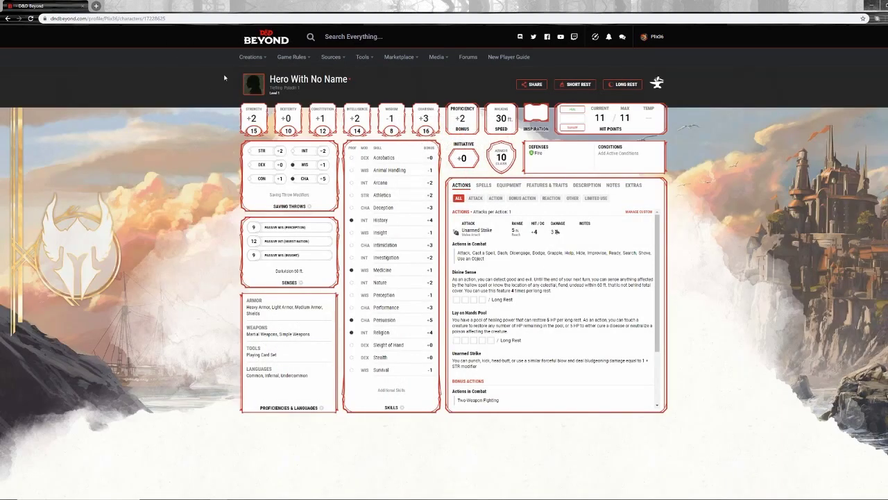
click(310, 84)
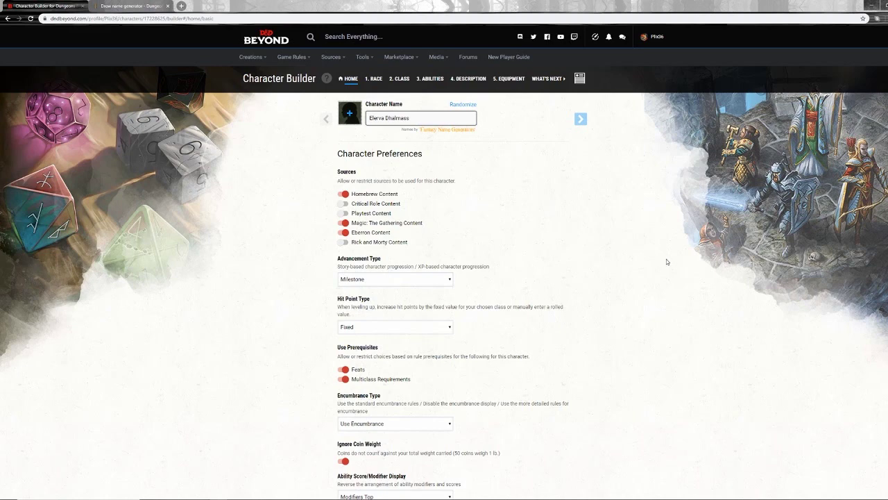
click(580, 82)
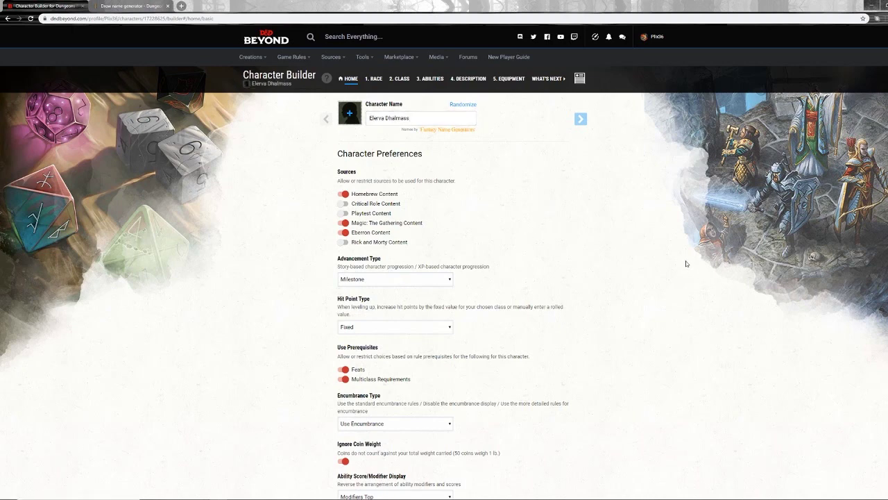
Set the character's portrait to the fifth Tiefling portrait in the second row
click(350, 113)
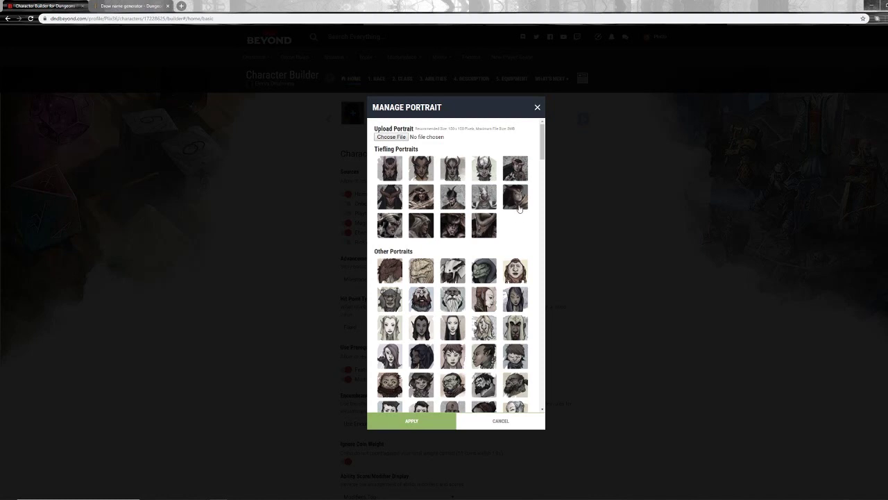
click(518, 175)
click(518, 206)
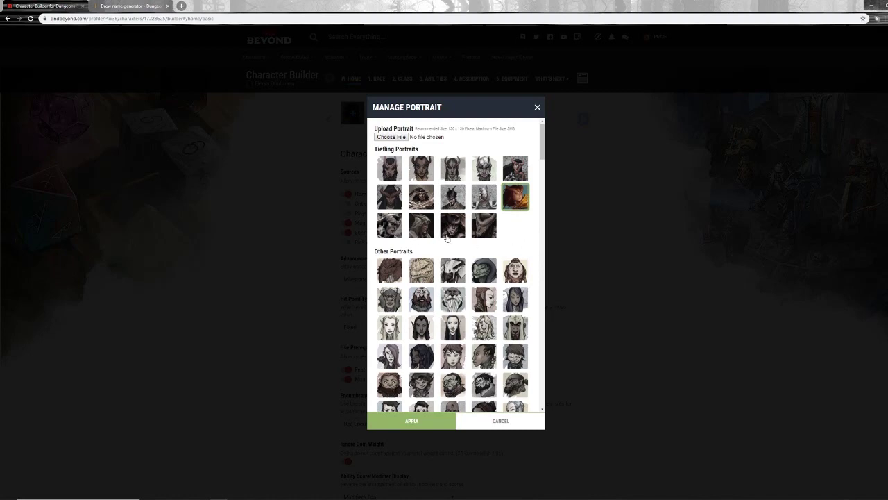
click(423, 423)
Open the finished character's sheet and change its theme to Paladin Gold
click(563, 77)
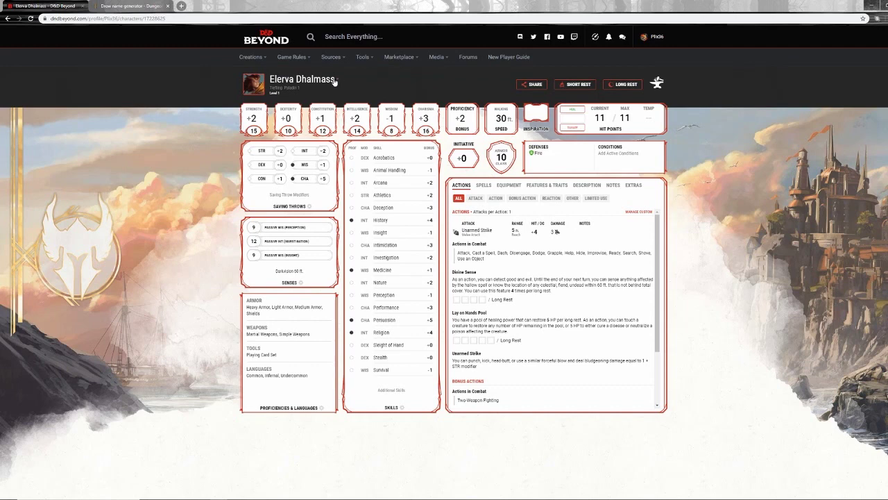
click(334, 81)
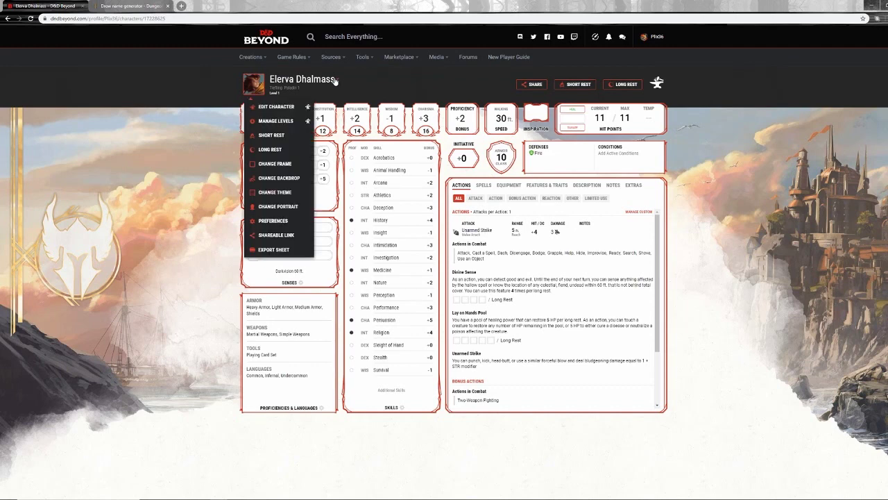
click(286, 192)
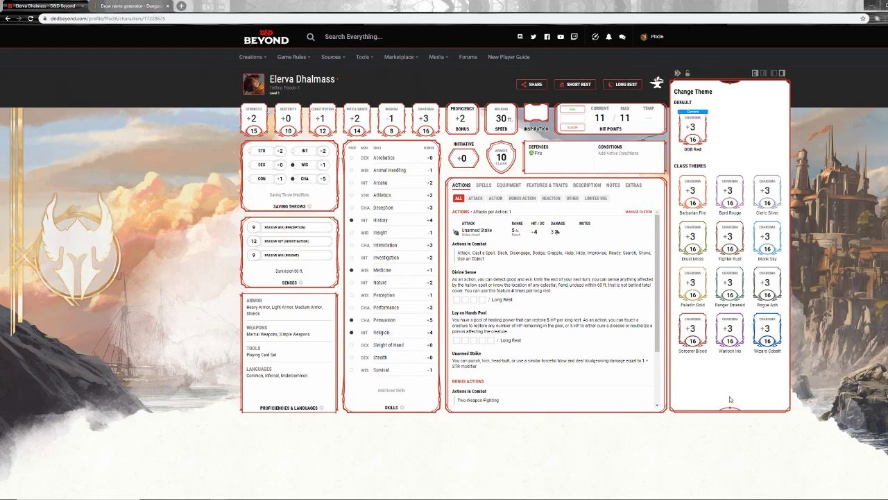
click(701, 290)
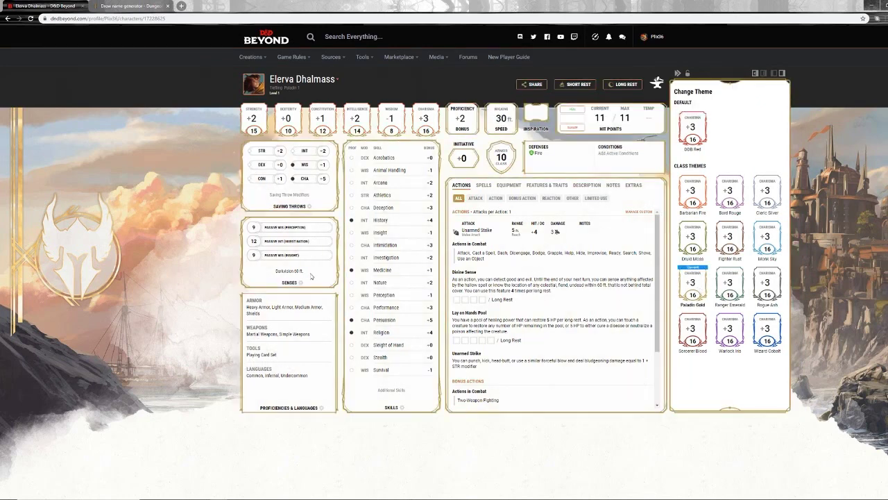
click(166, 195)
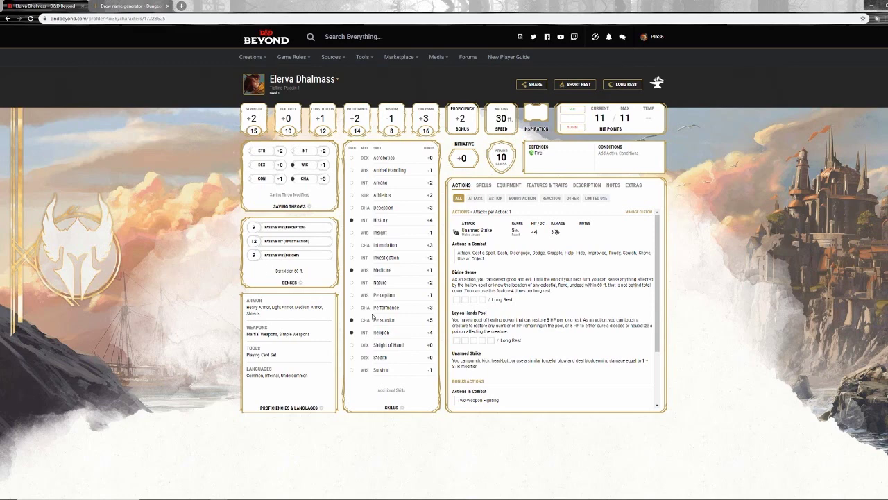
Examine the Medicine skill and its bonus in the character's skill list
drag(374, 271, 394, 272)
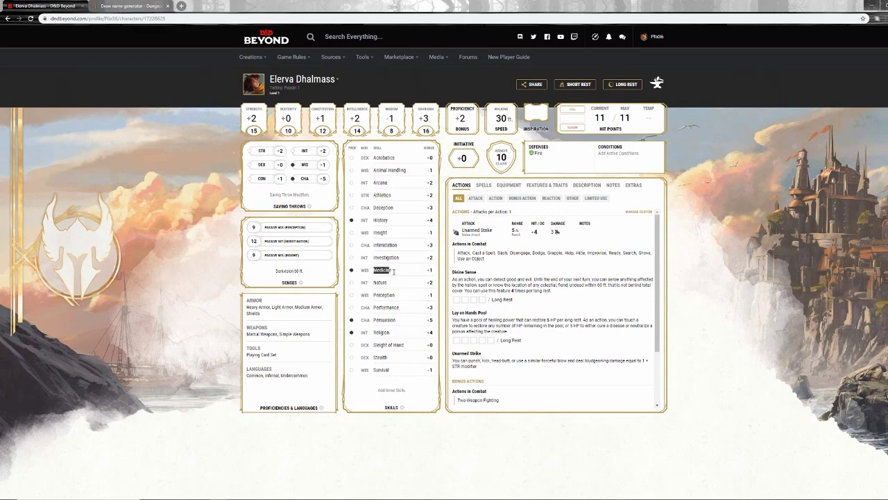
click(433, 275)
click(404, 291)
Equip the Chain Mail, Javelin, Longsword and Whip in the character's equipment
click(509, 185)
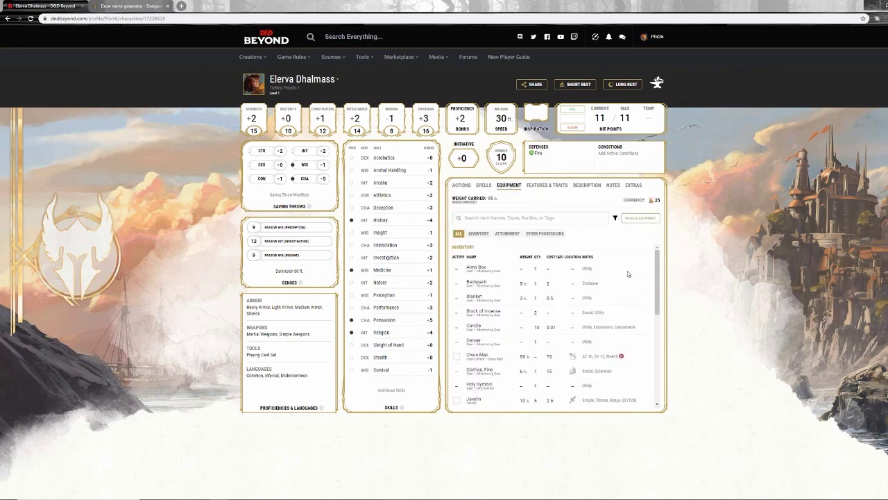
scroll(480, 306, down, 2)
click(457, 286)
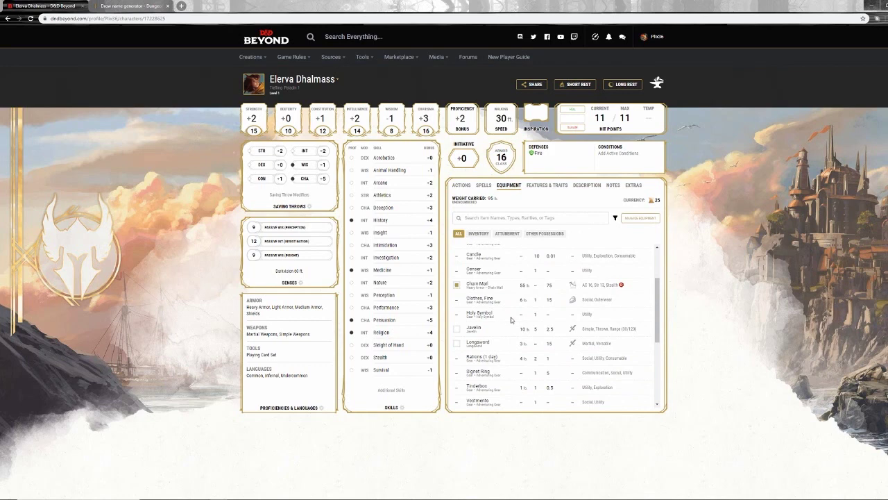
scroll(575, 313, down, 3)
click(457, 324)
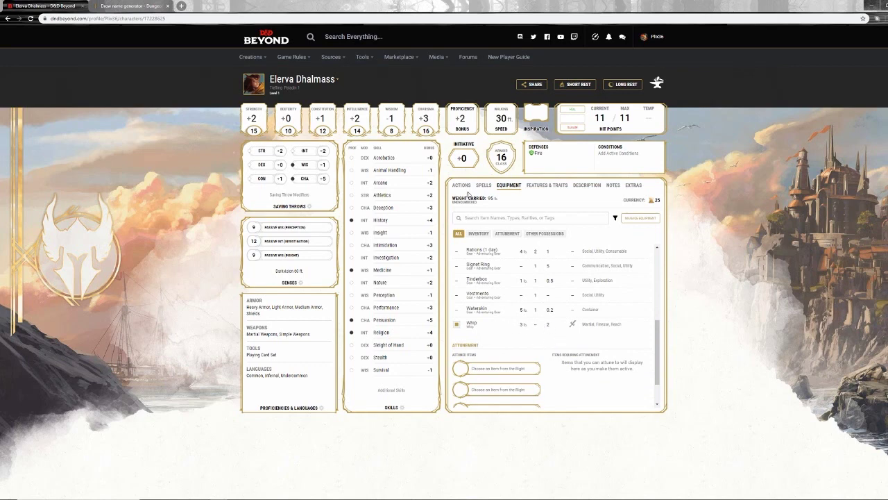
Review the equipped weapons among the character's actions and read the Whip's details
click(462, 186)
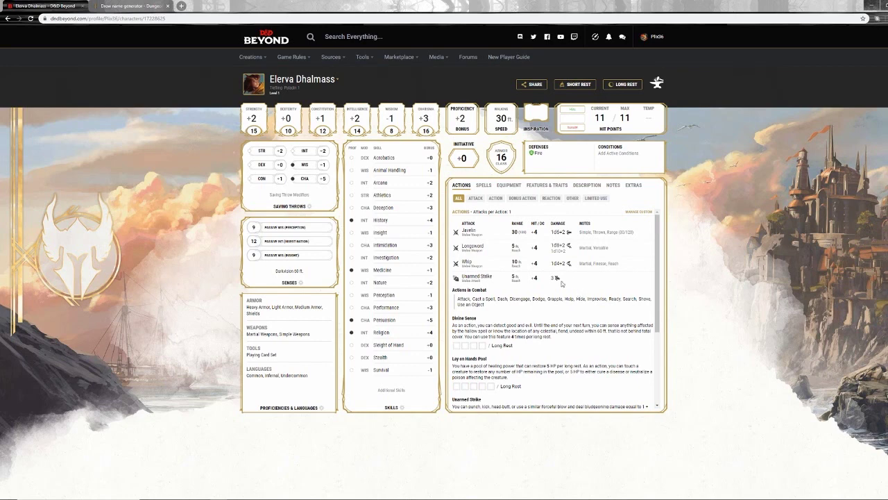
click(613, 264)
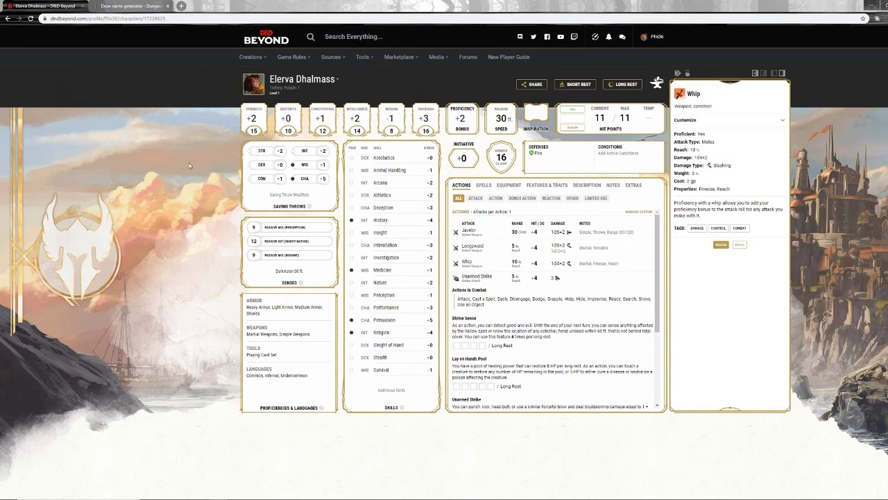
click(189, 167)
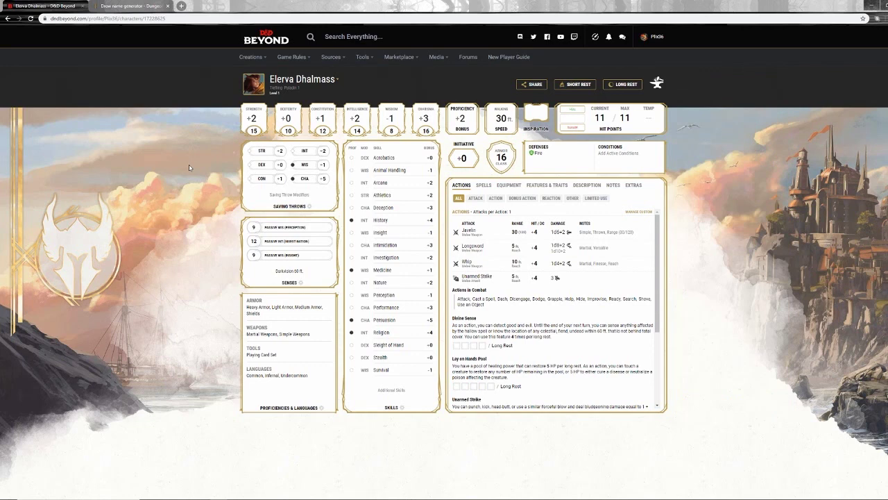